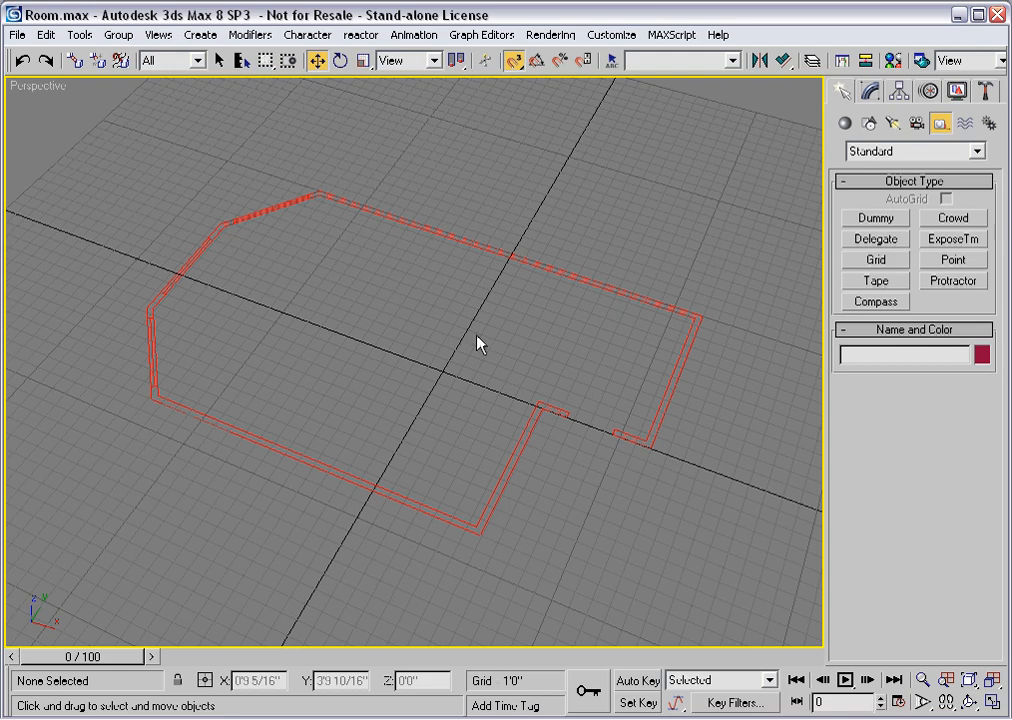
Create a Grid helper about 7'5" by 9'6" in the middle of the floor plan and make it the active grid
left_click(876, 260)
left_click_drag(365, 294, 443, 408)
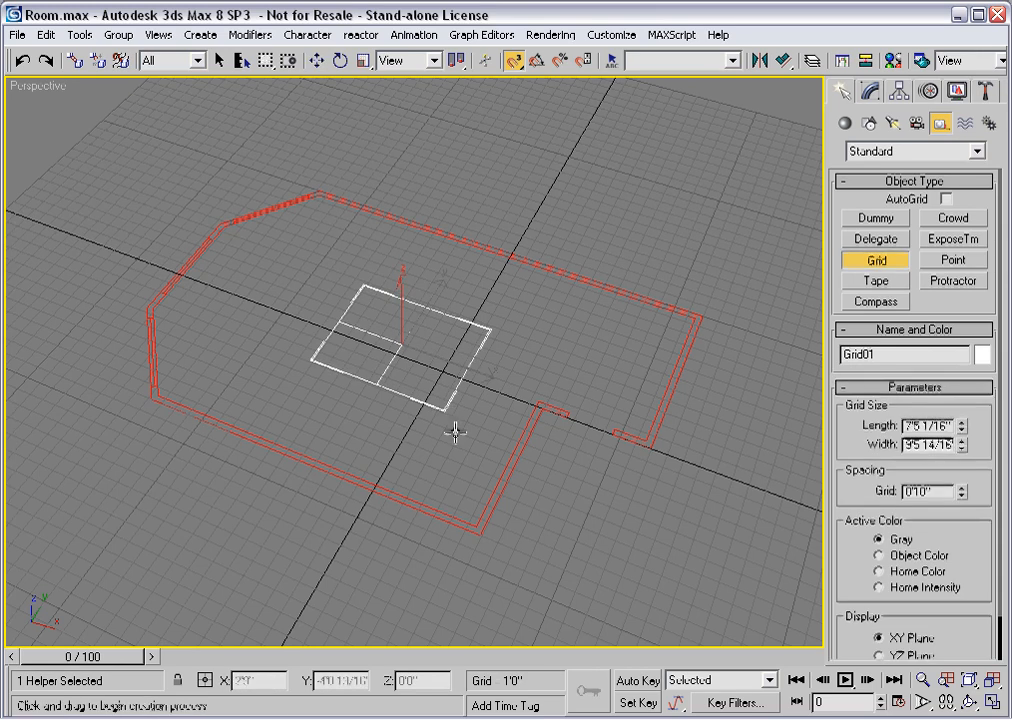
key("w")
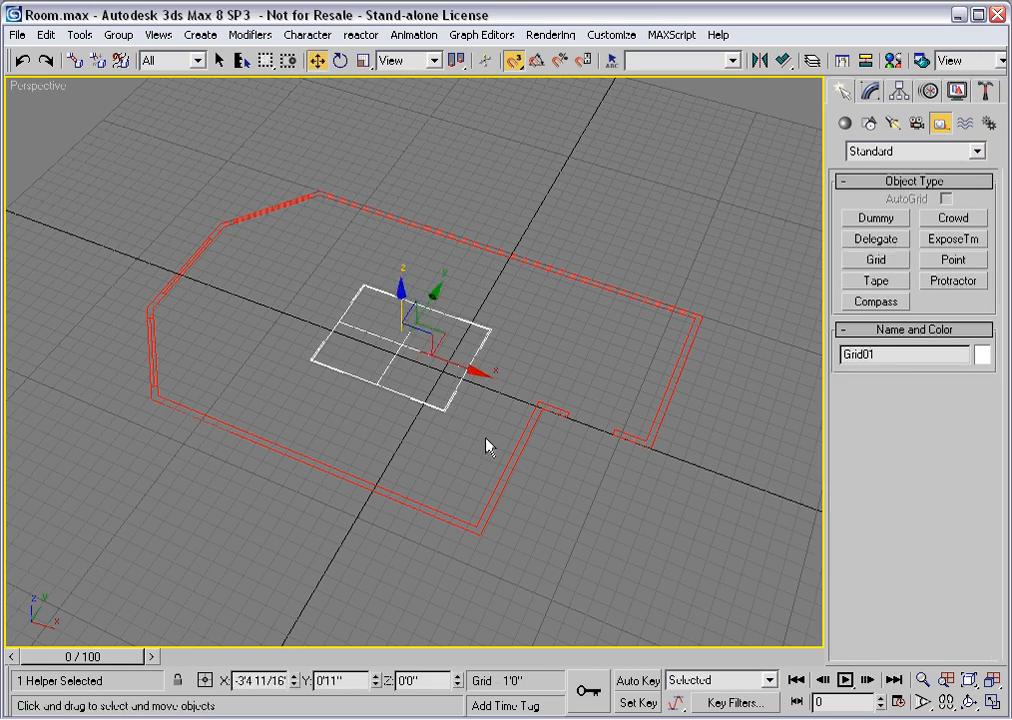
right_click(354, 398)
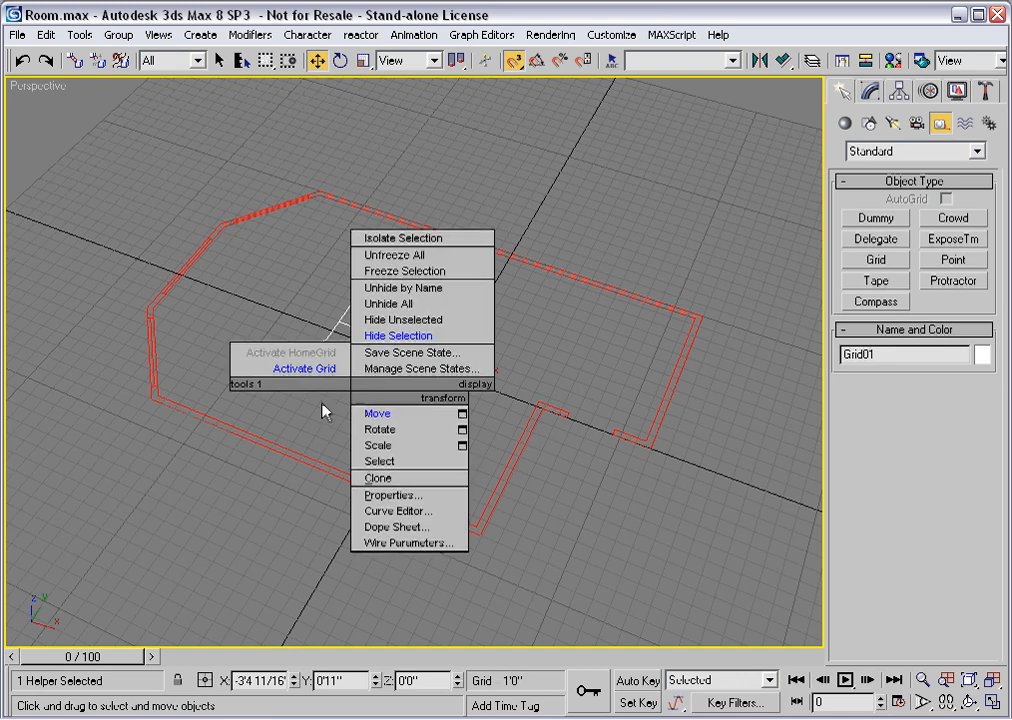
left_click(278, 369)
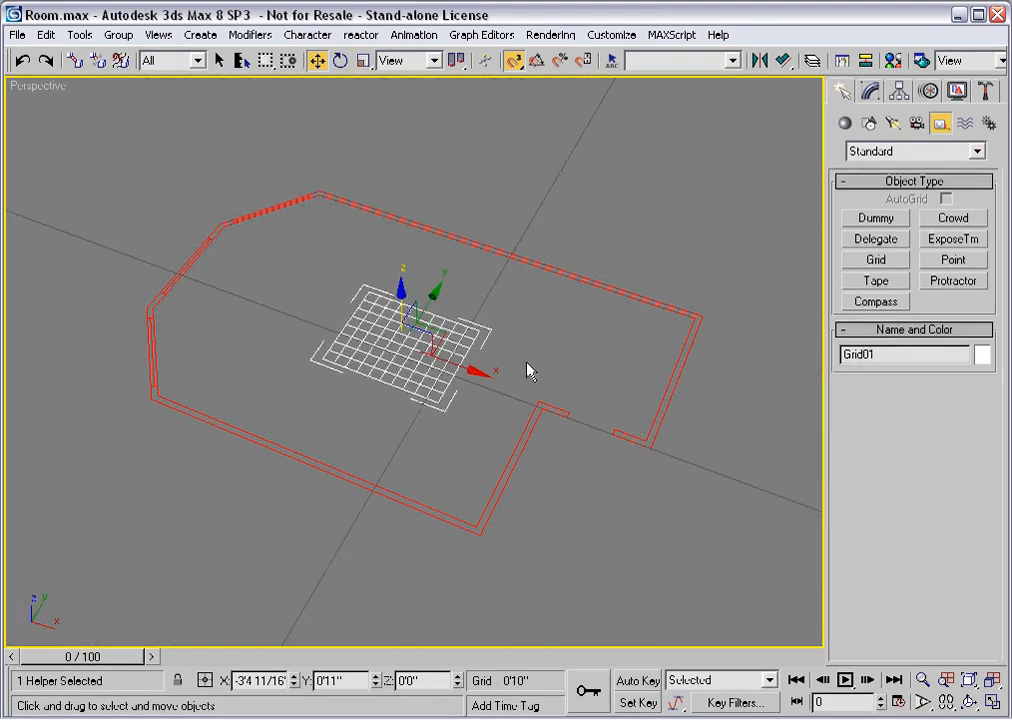
Switch the grid object's display plane through YZ to the vertical ZX plane
left_click(871, 92)
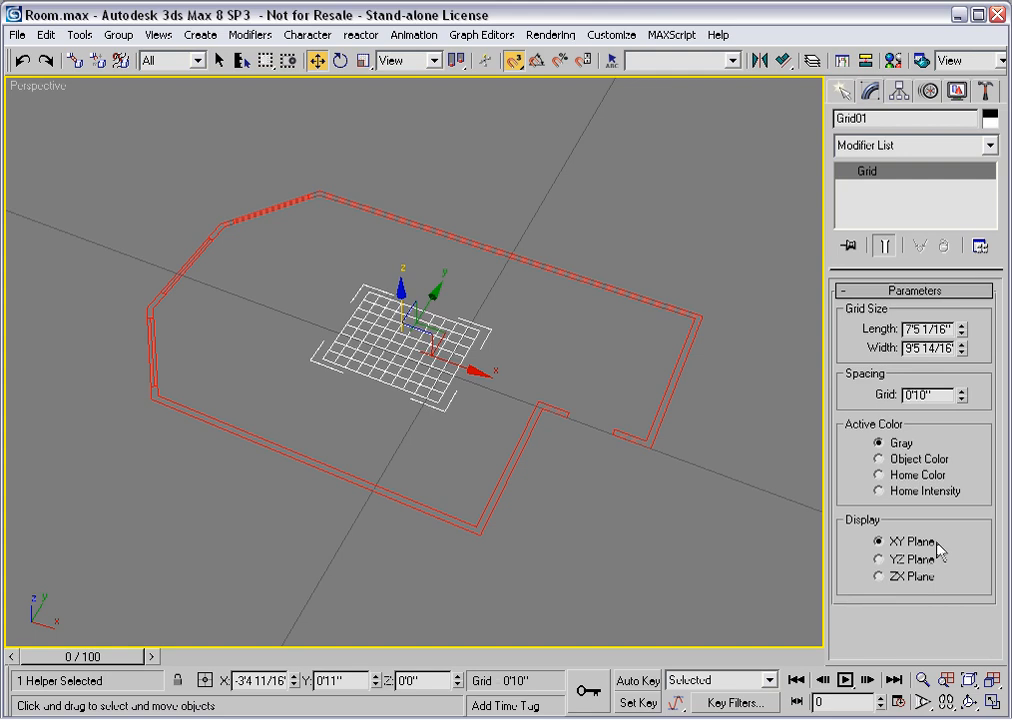
left_click(879, 560)
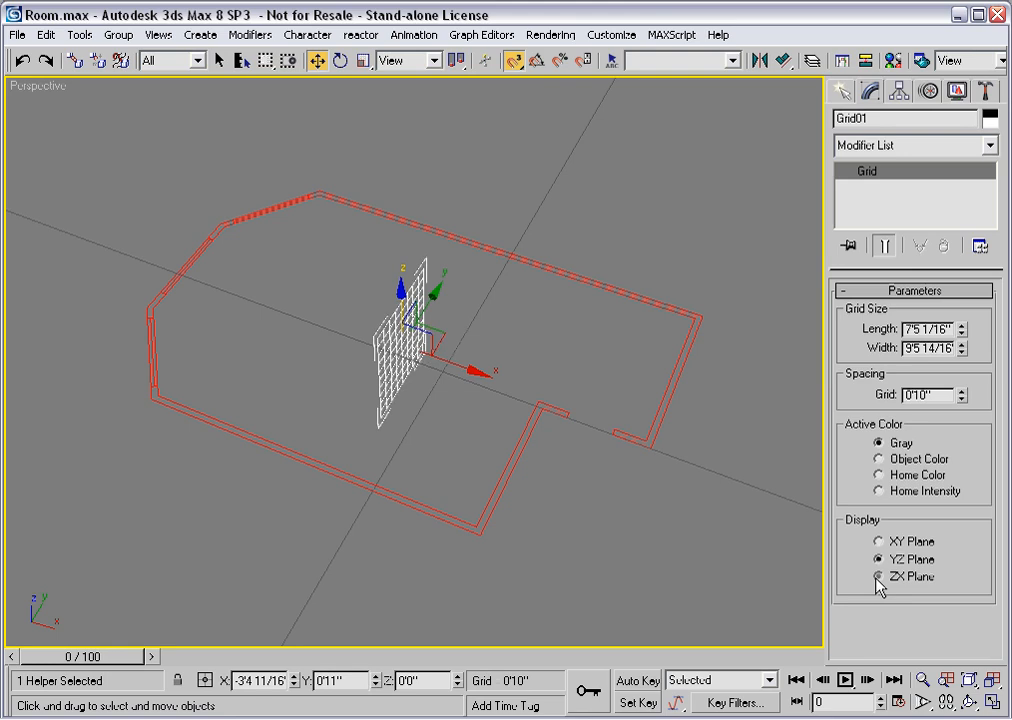
left_click(878, 577)
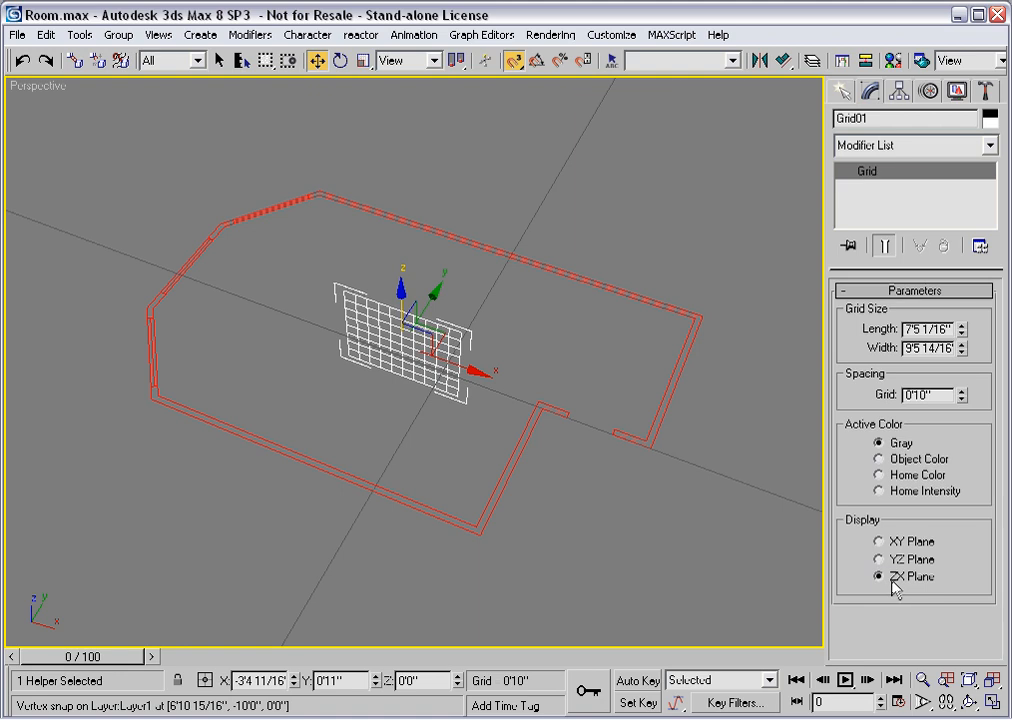
Draw a straight spline line along the front wall's outer edge, snapping to its two outer corner vertices
left_click(843, 92)
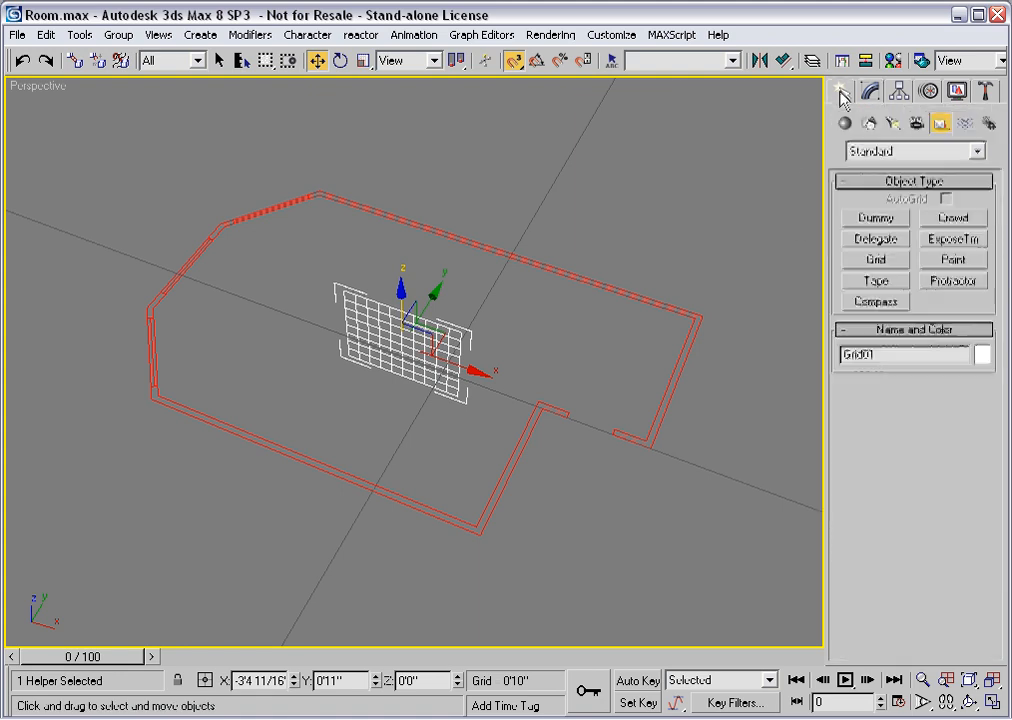
left_click(870, 128)
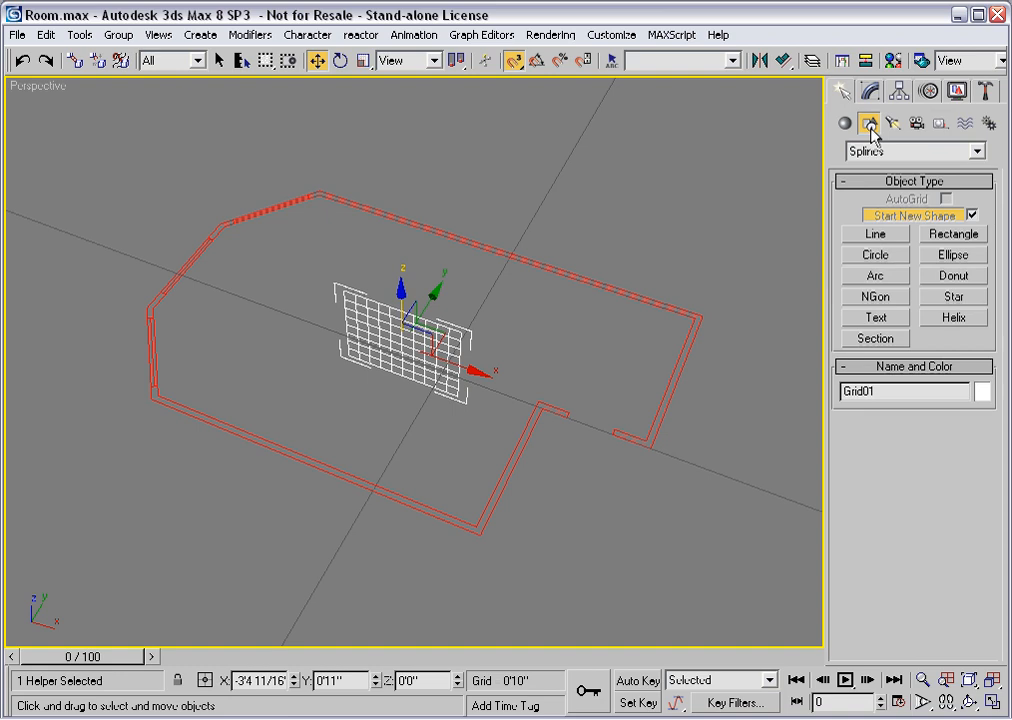
left_click(867, 237)
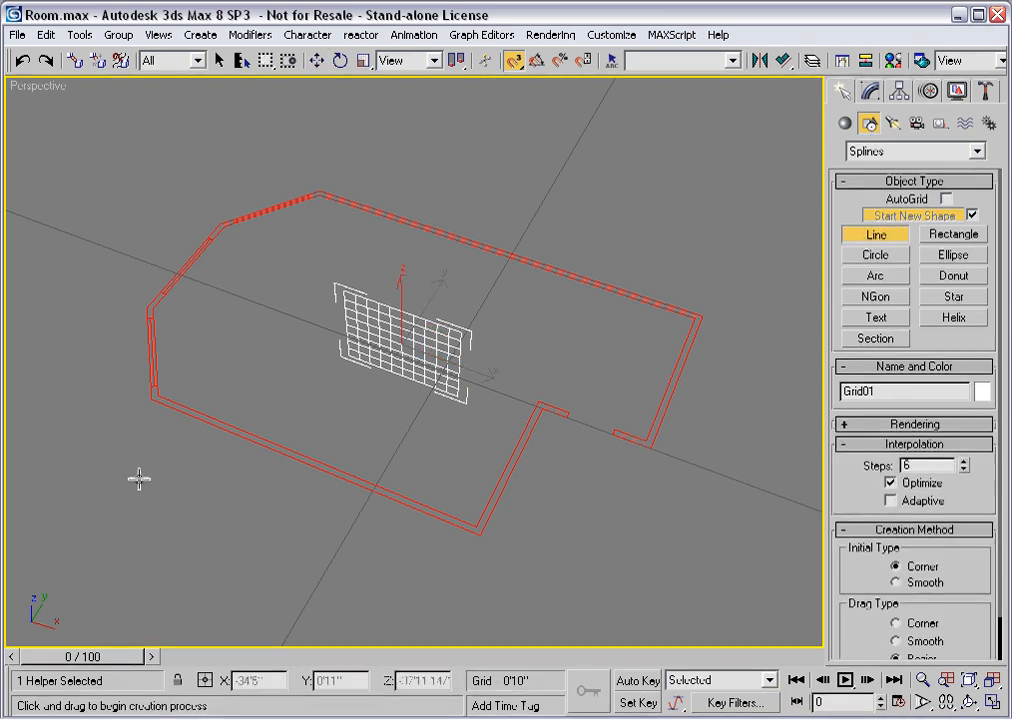
left_click(148, 398)
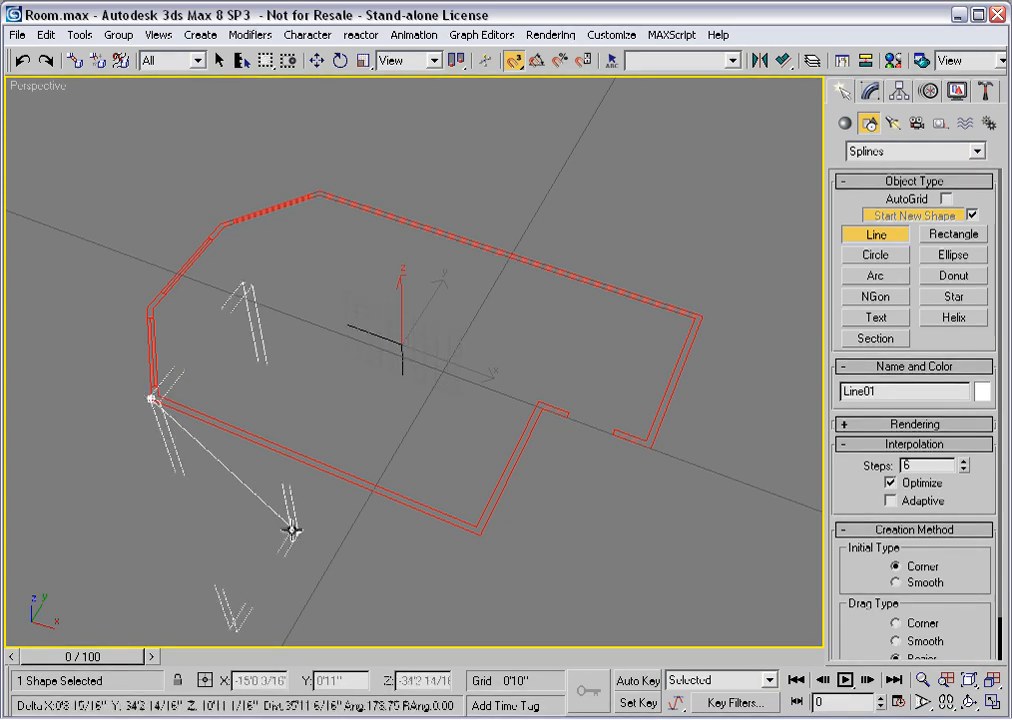
left_click(477, 536)
right_click(477, 546)
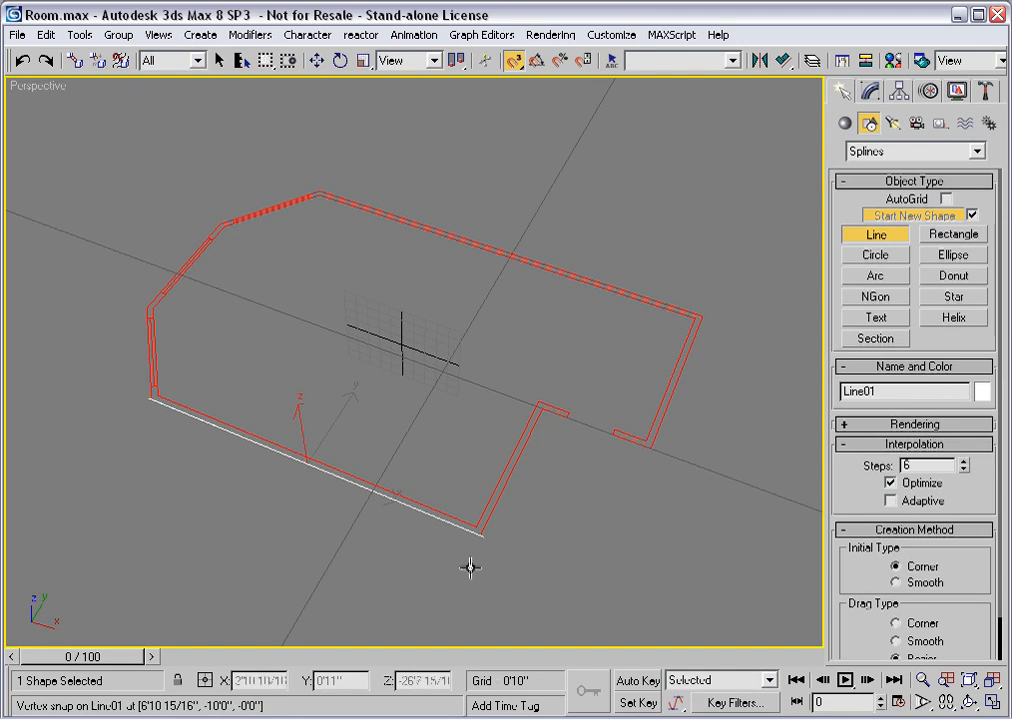
Outline the front-wall line's spline by 9' to form a closed vertical wall profile, and leave spline sub-object editing
left_click(872, 93)
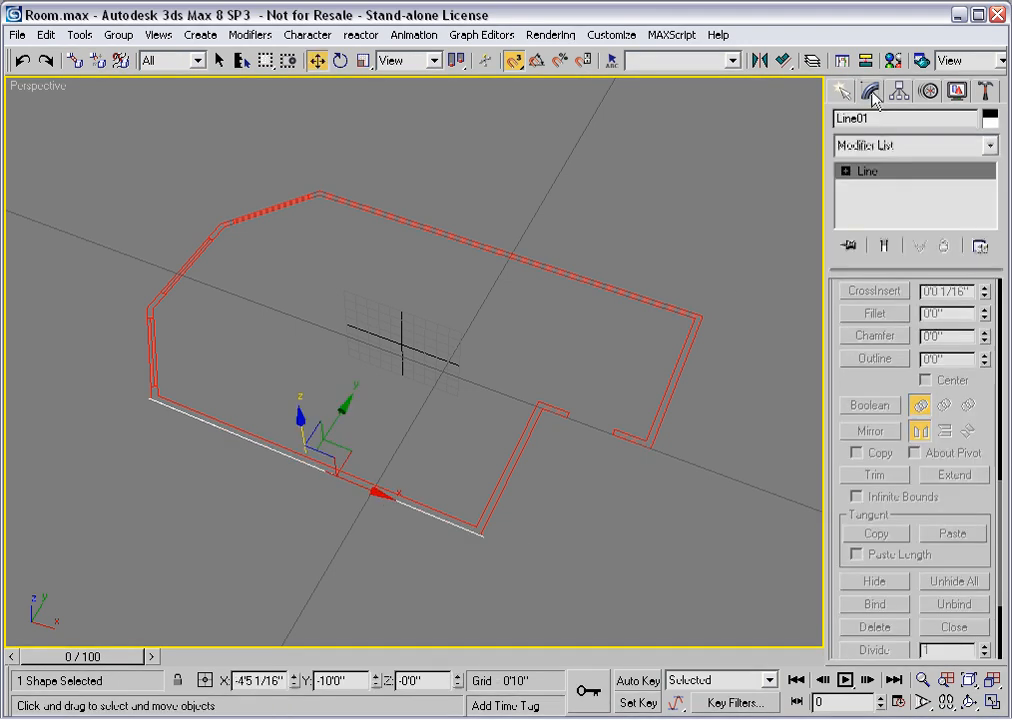
left_click(846, 171)
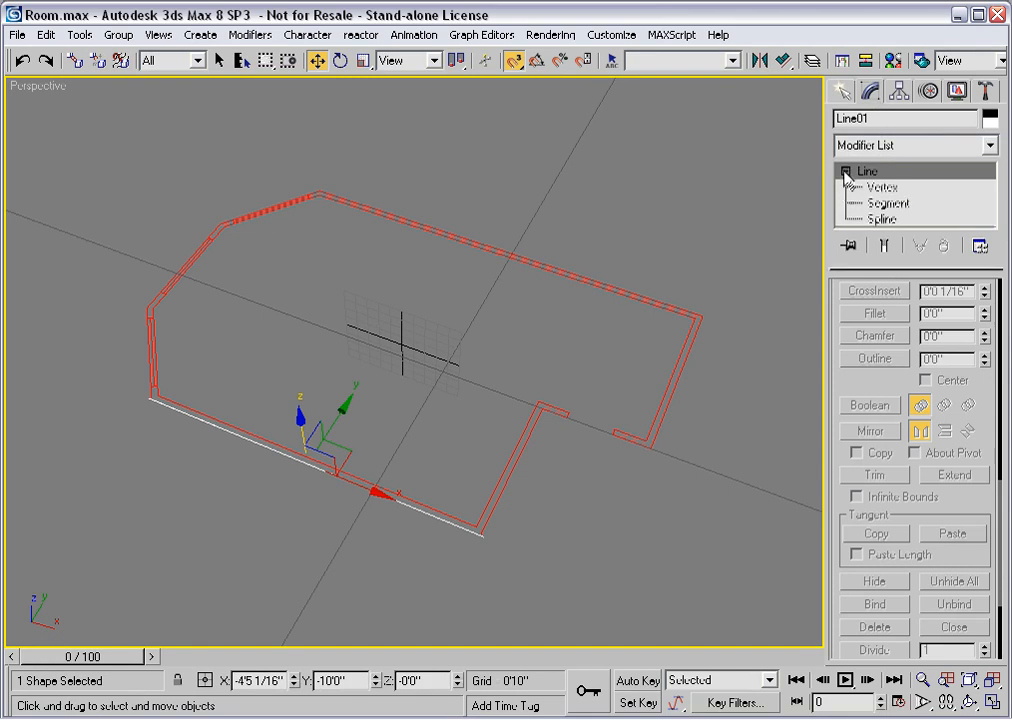
left_click(880, 220)
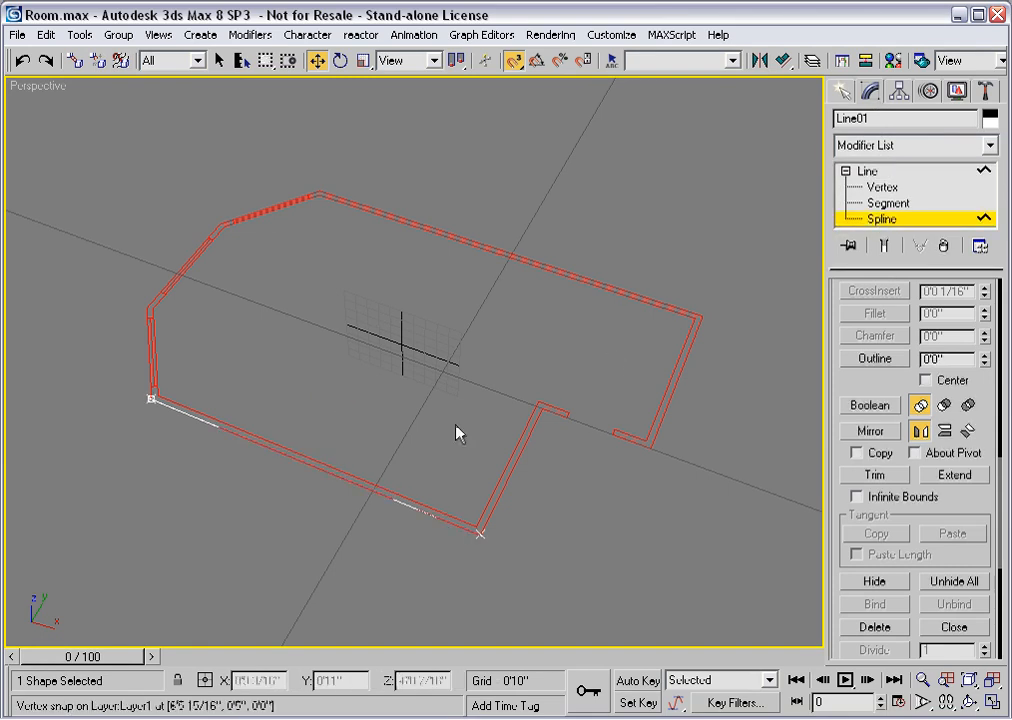
left_click(350, 481)
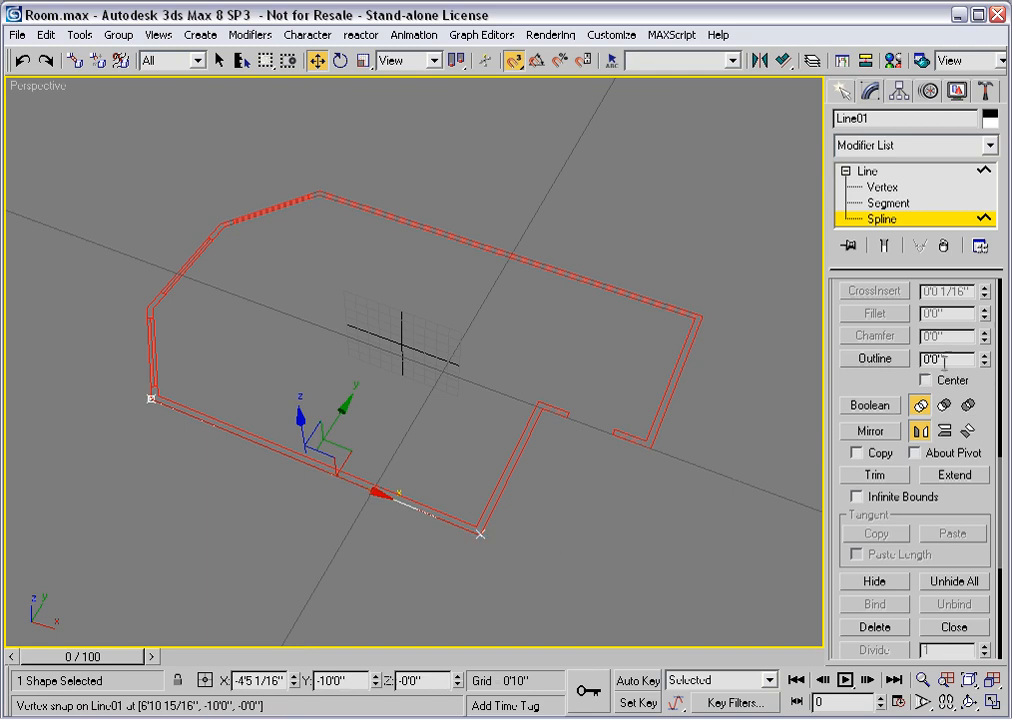
left_click_drag(948, 358, 922, 359)
key("ctrl+alt+h")
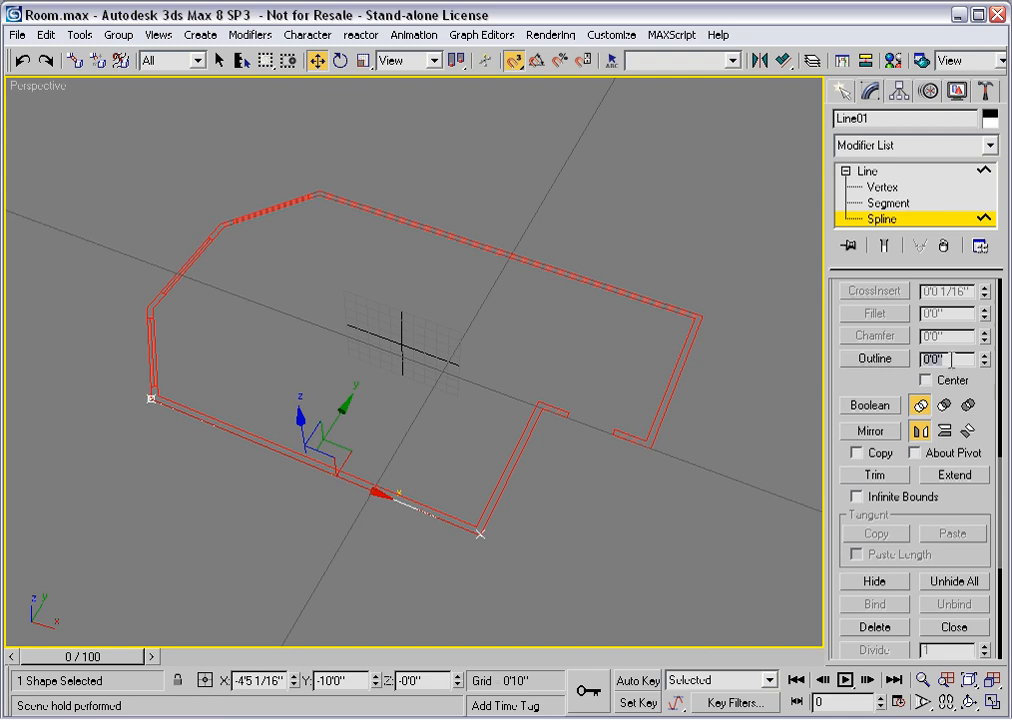
type("9'")
key("Return")
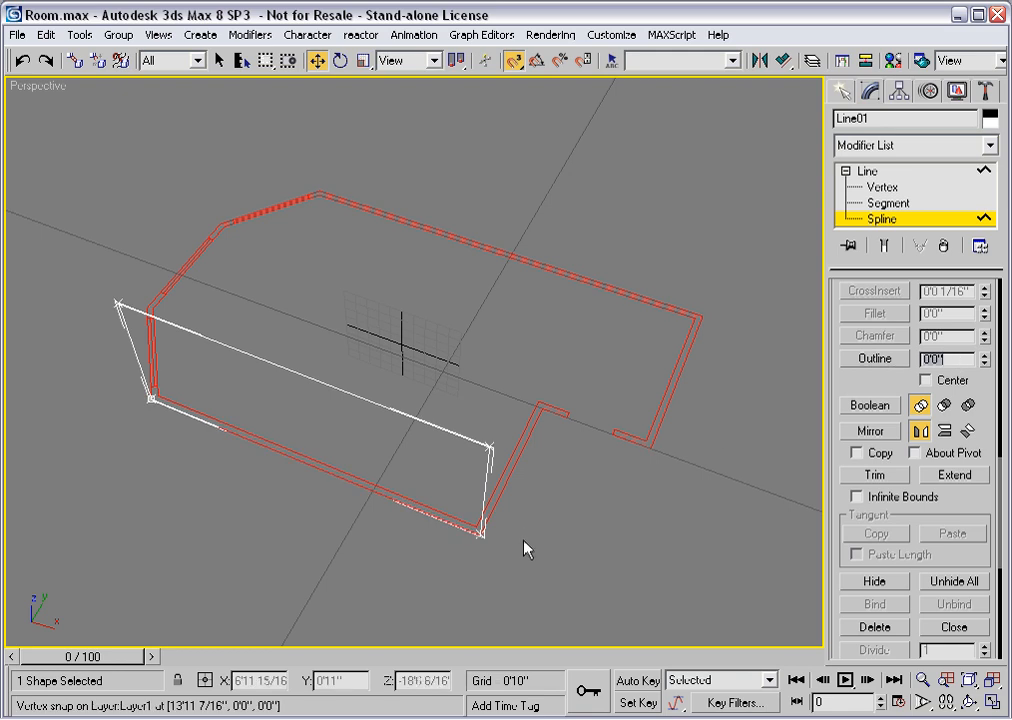
key("ctrl+alt+h")
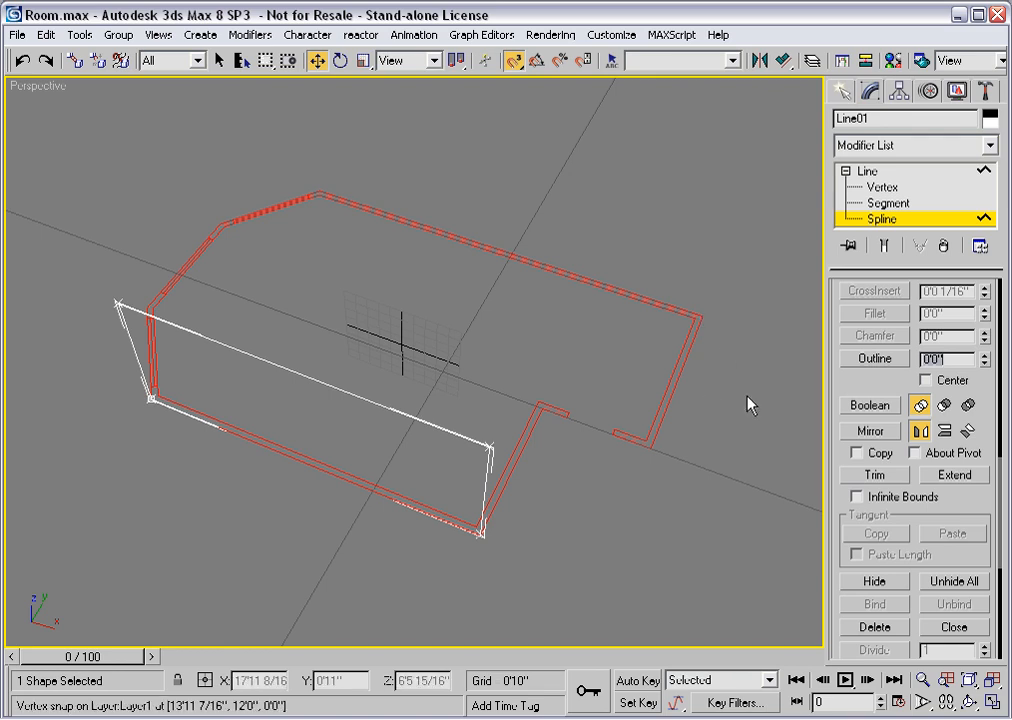
key("ctrl+alt+h")
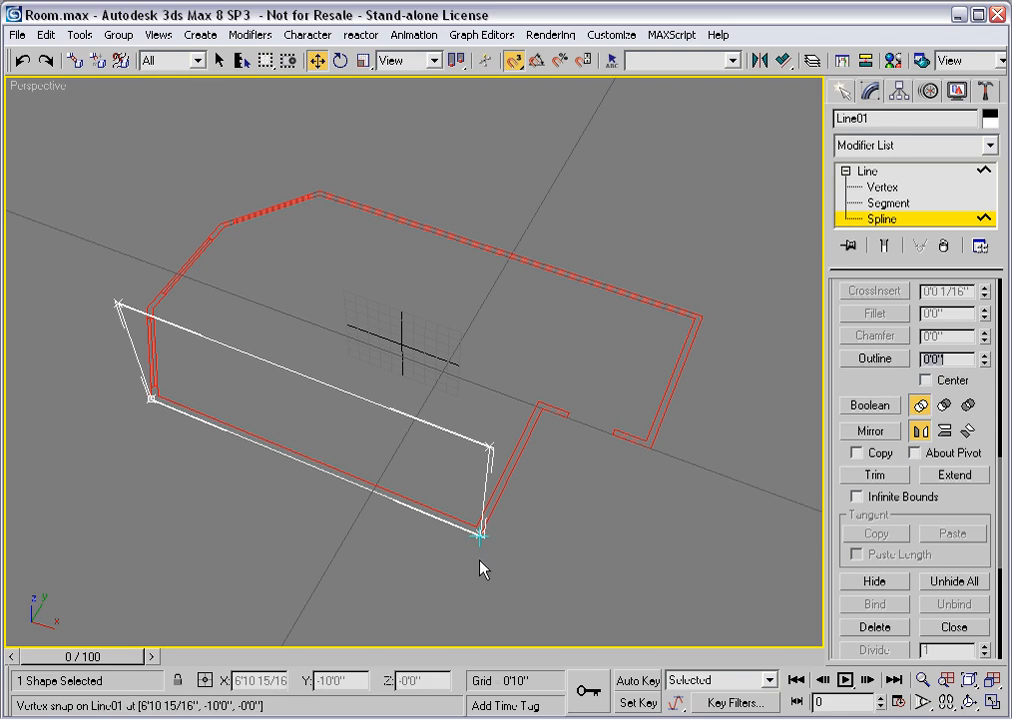
key("ctrl+alt+h")
middle_click_drag(490, 428, 454, 407, "alt")
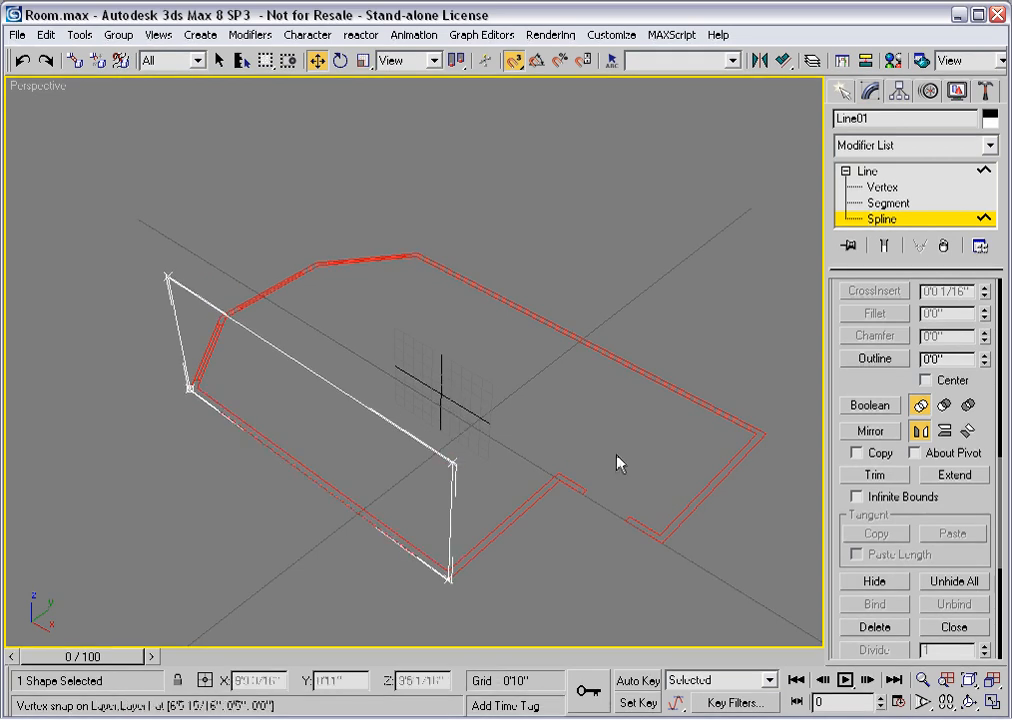
left_click(855, 222)
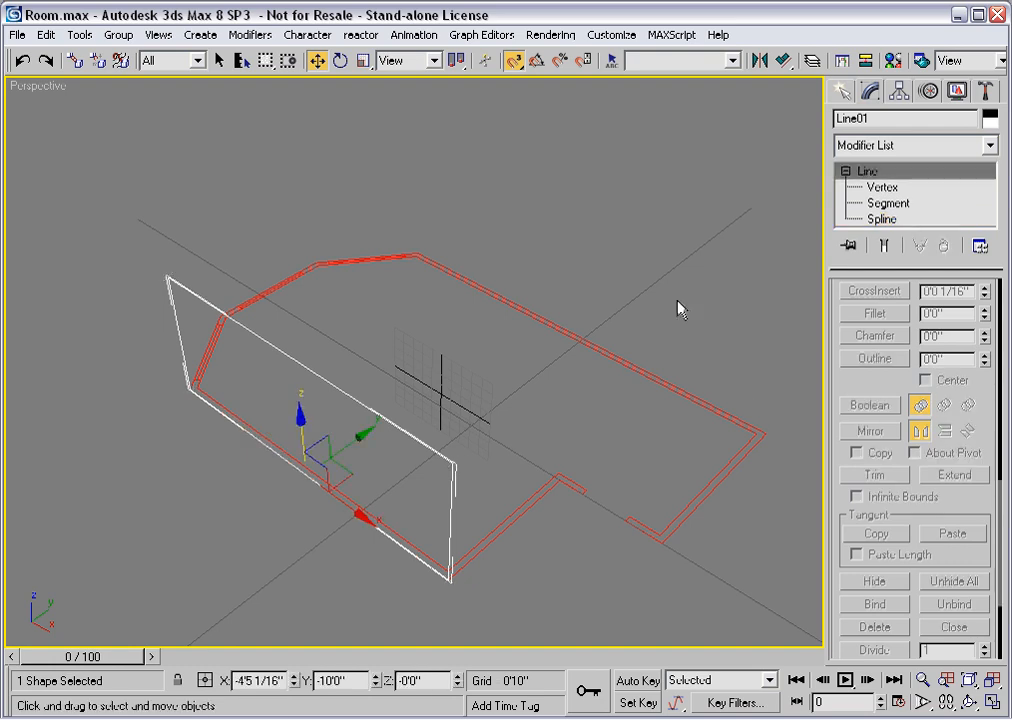
Draw a straight spline line across the door-opening wall, snapping to the wall's outer corner vertices on each side
left_click(841, 92)
left_click(870, 235)
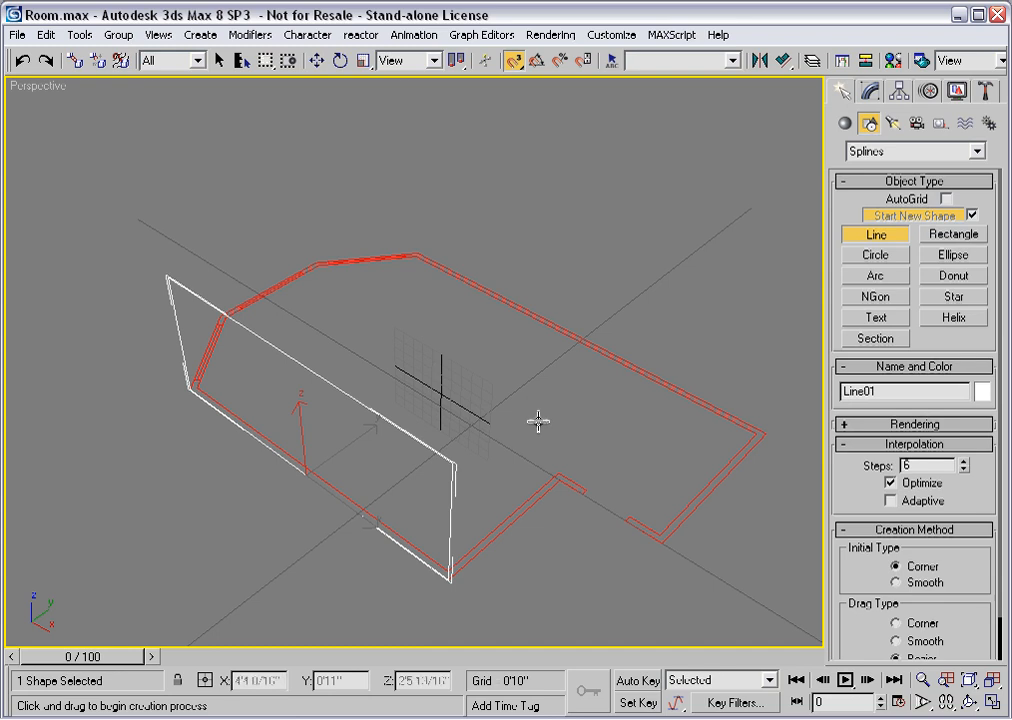
left_click(560, 483)
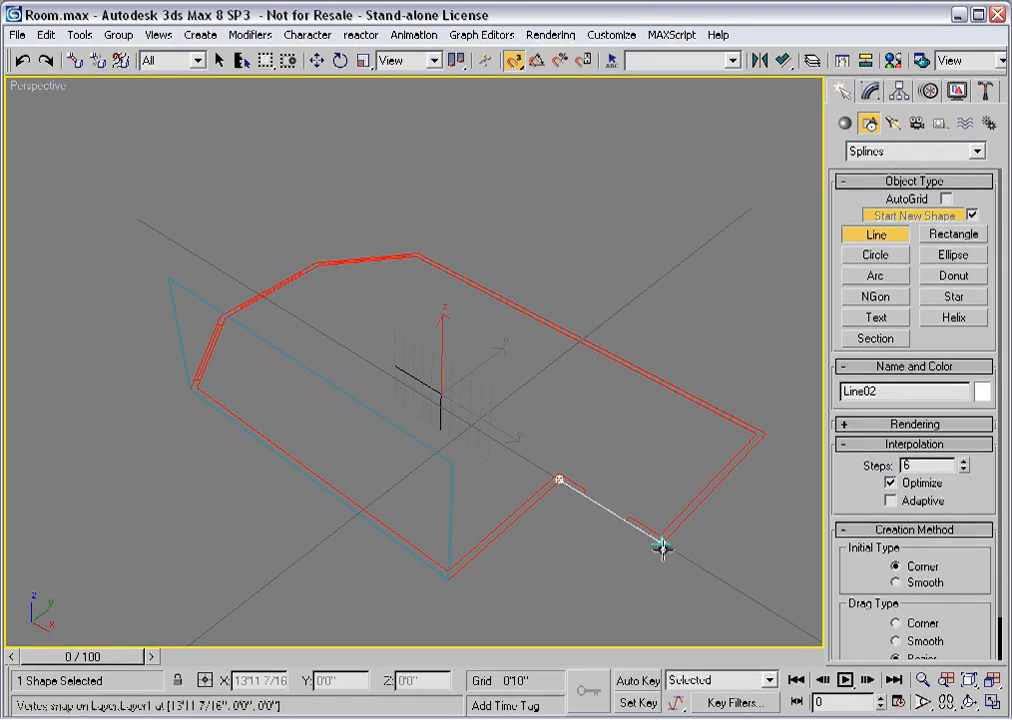
left_click(662, 547)
right_click(662, 547)
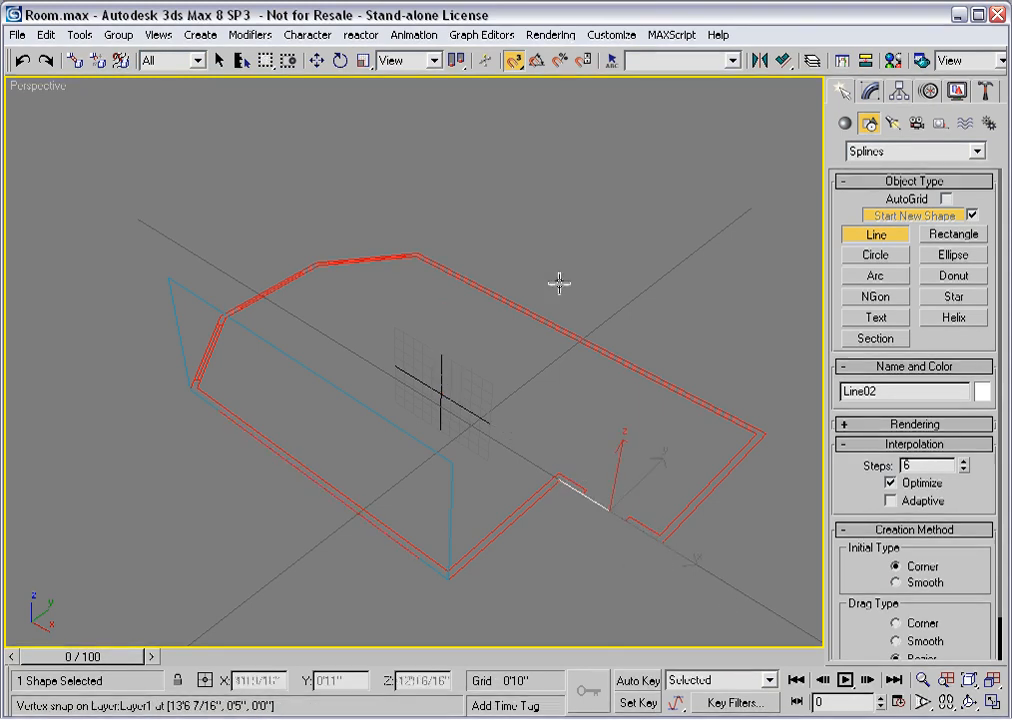
Draw a straight spline line along the long back wall's outer edge, snapping to its two outer corner vertices
left_click(417, 254)
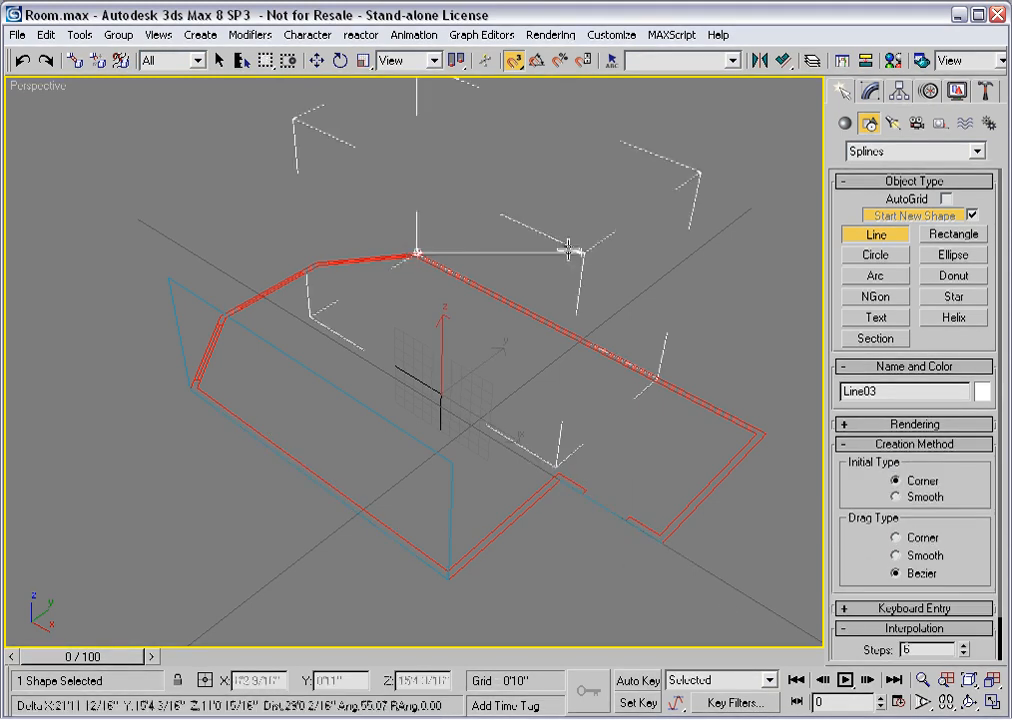
left_click(764, 429)
right_click(764, 429)
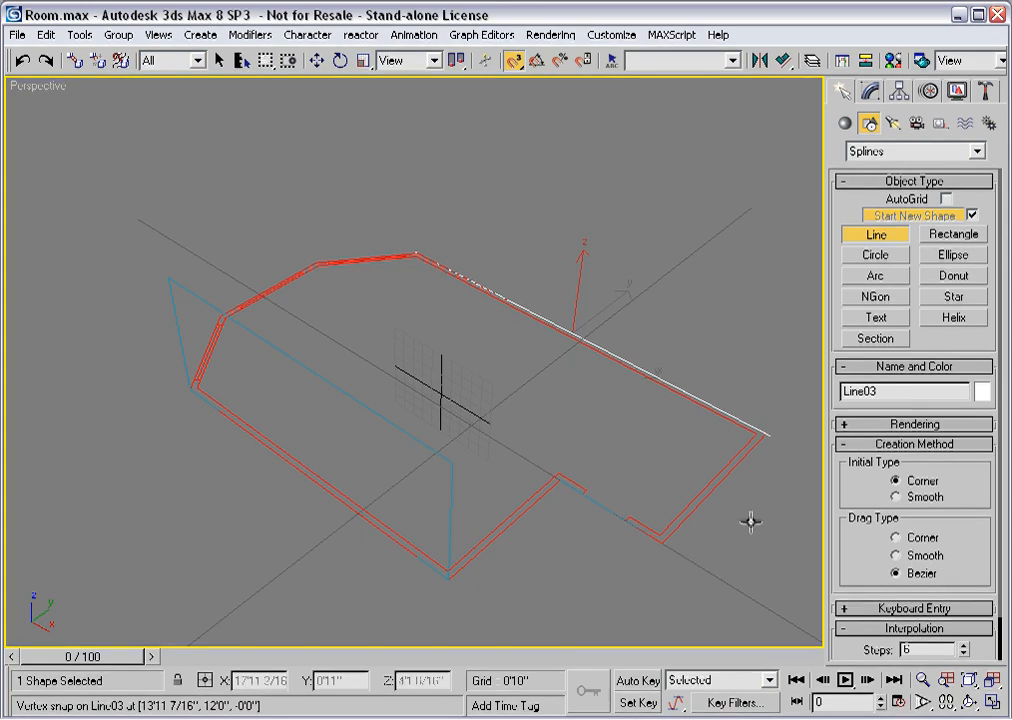
Outline the back-wall line's spline by 9' to form a closed vertical profile, and leave spline sub-object editing
left_click(870, 90)
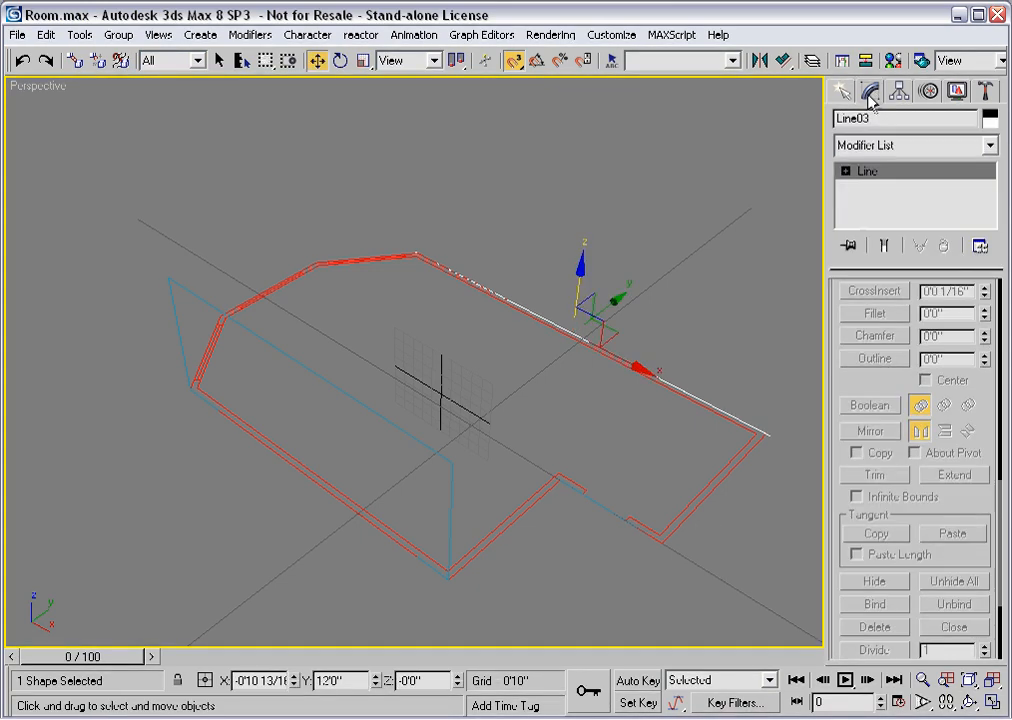
left_click(846, 171)
left_click(878, 218)
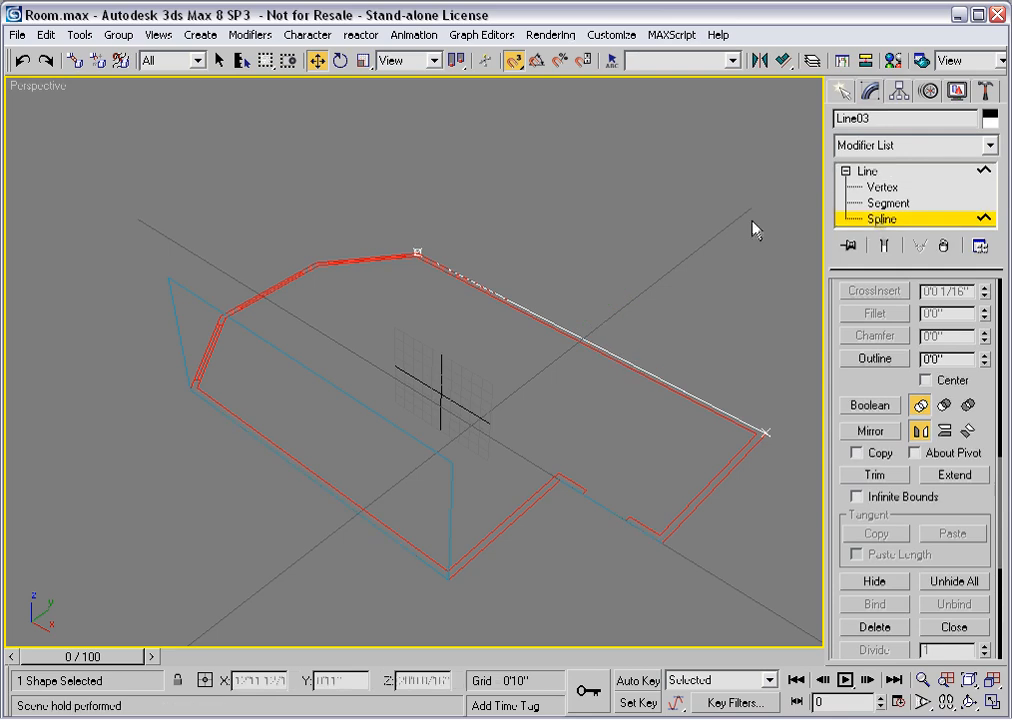
left_click(577, 337)
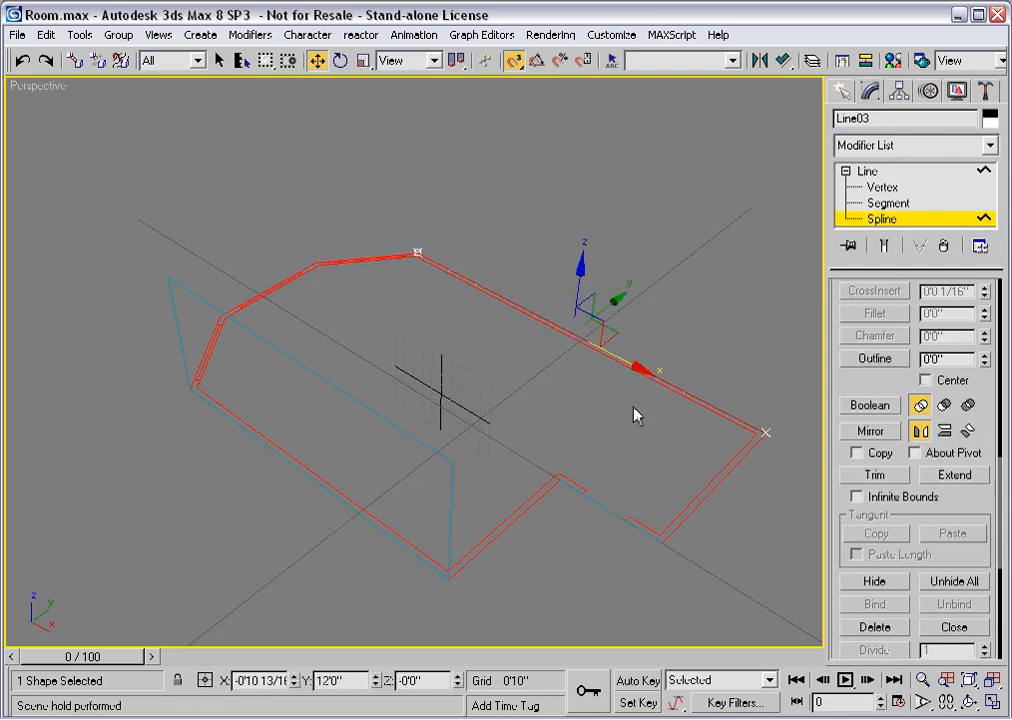
key("Return")
type("3")
key("Return")
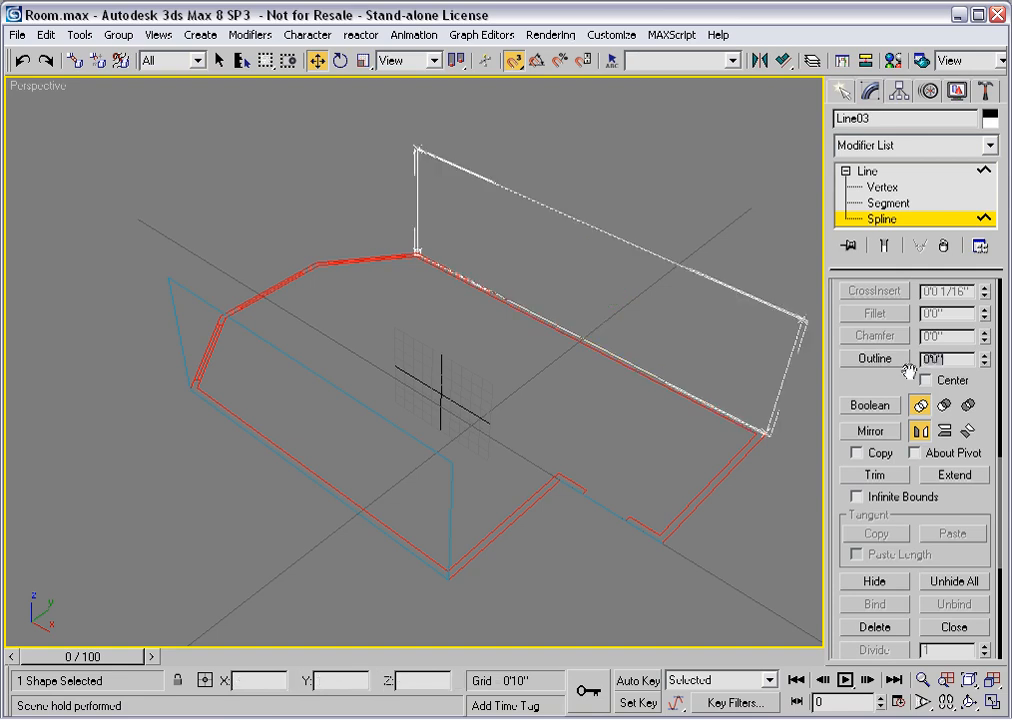
left_click(885, 219)
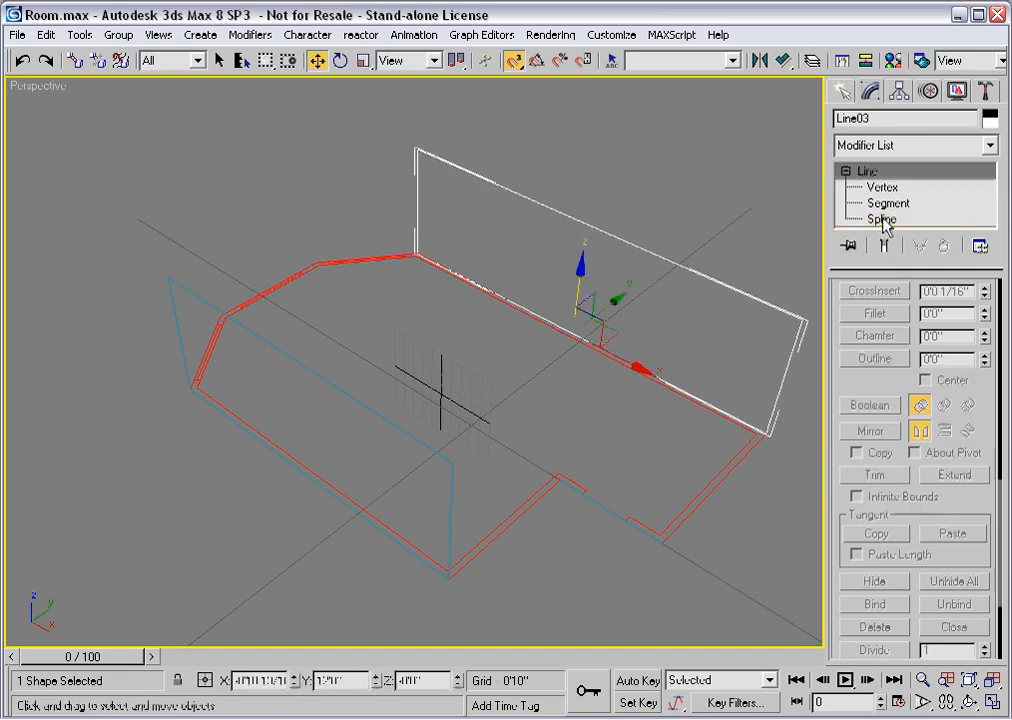
Select the door-opening wall's line and outline its spline by 9' to form a closed vertical profile
left_click(621, 535)
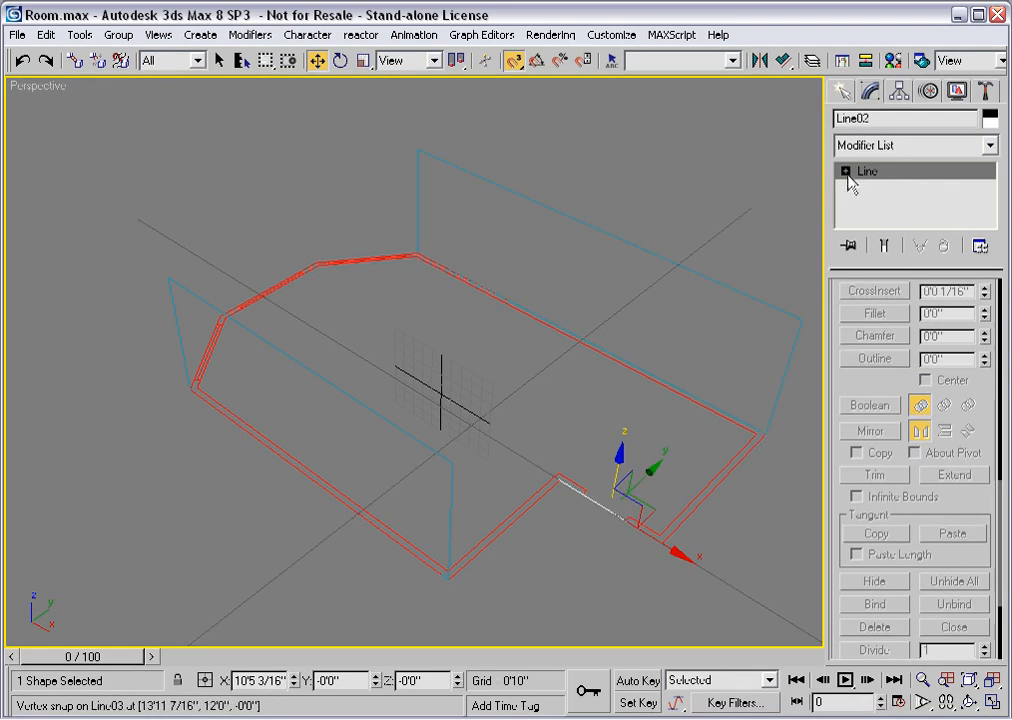
left_click(845, 171)
left_click(873, 219)
left_click(612, 509)
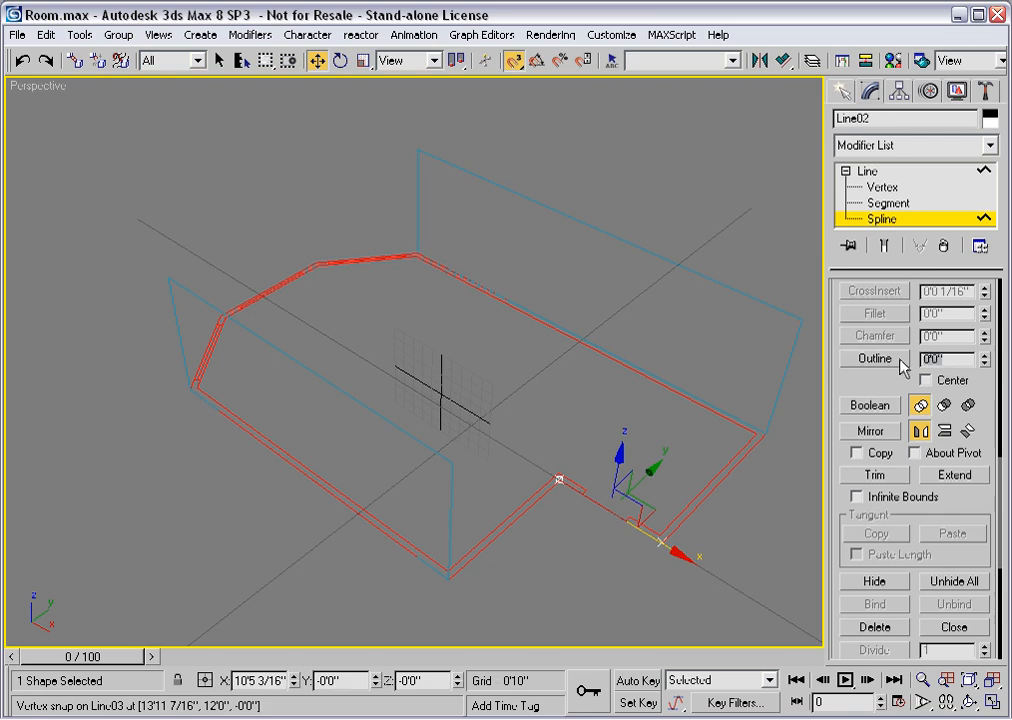
type("9")
key("Return")
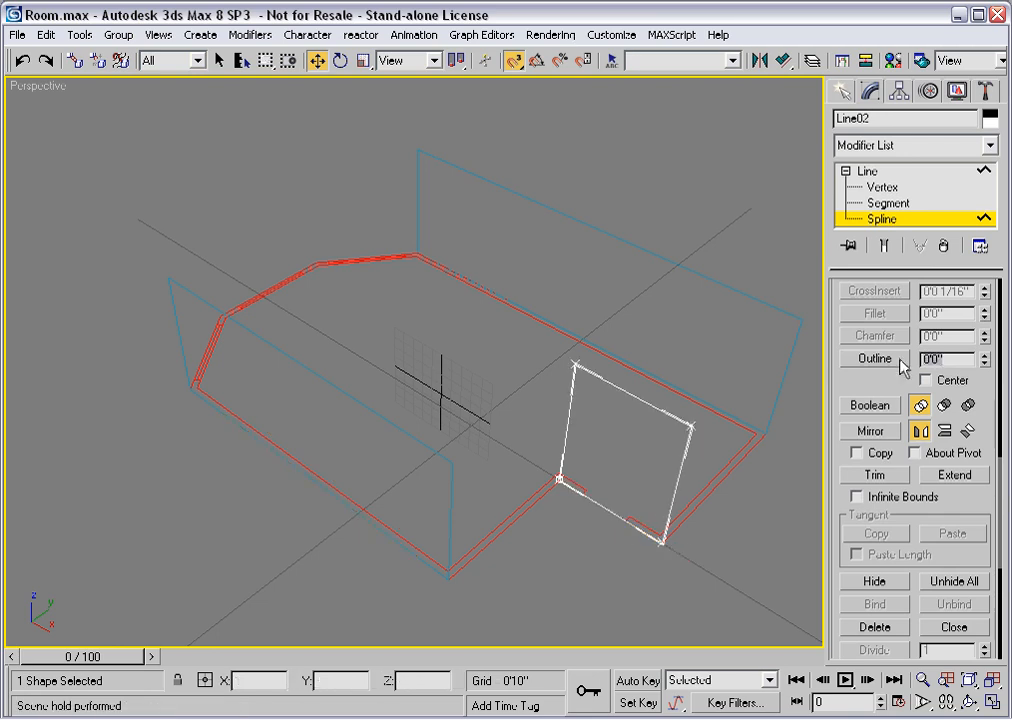
Leave spline editing of the door-opening wall's line and switch the grid helper's display to the YZ plane
left_click(893, 219)
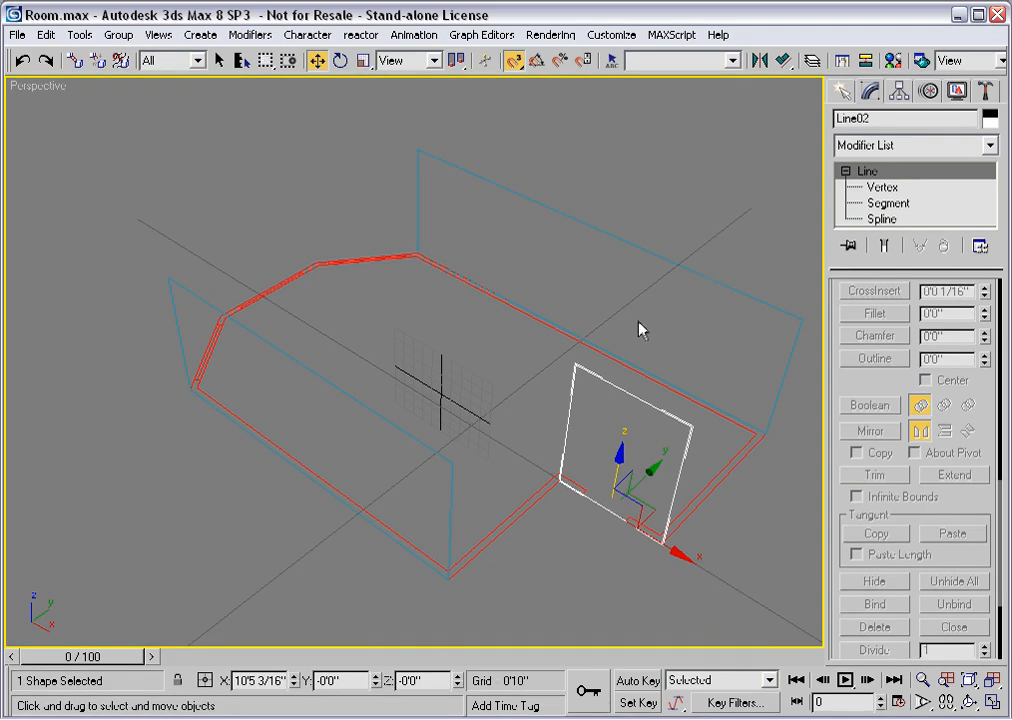
middle_click_drag(581, 305, 438, 325, "alt")
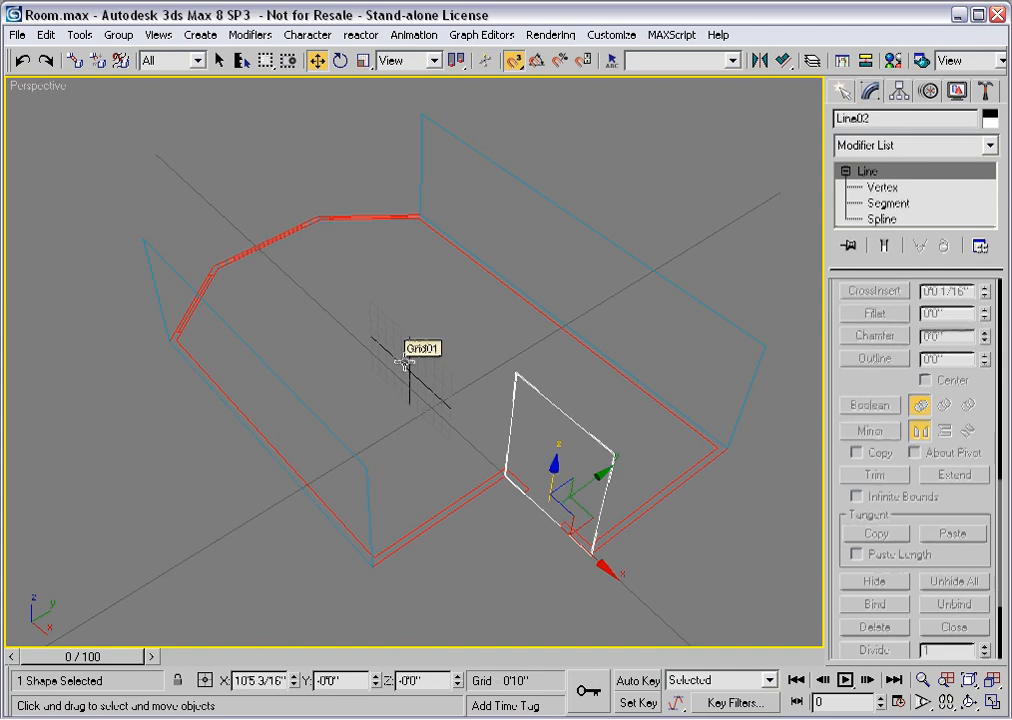
left_click(406, 362)
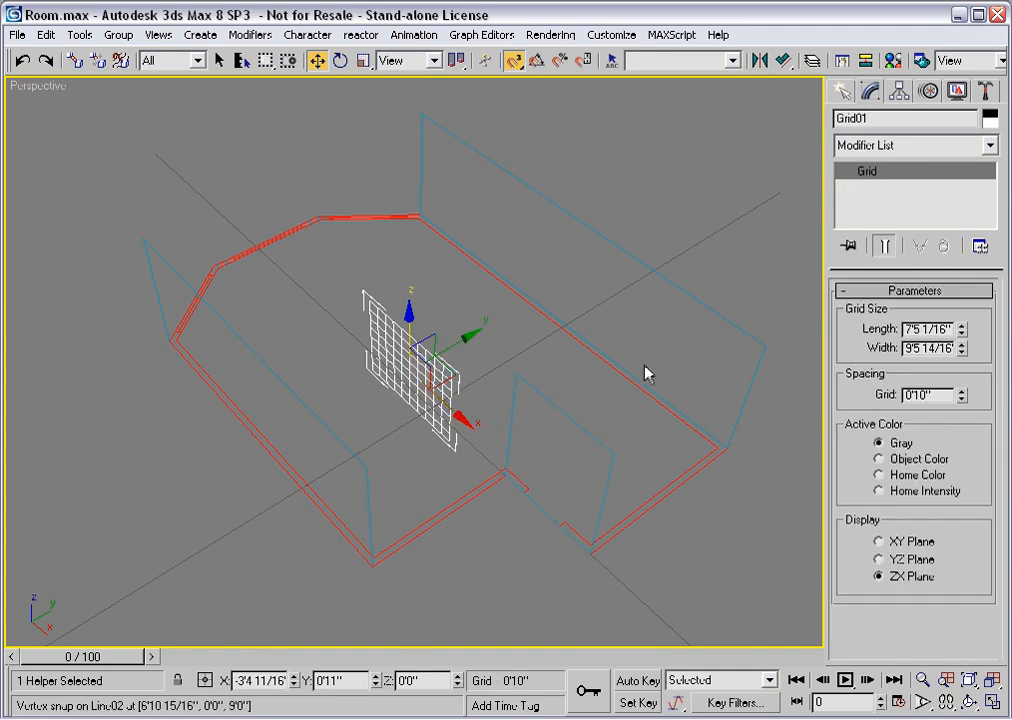
left_click(879, 559)
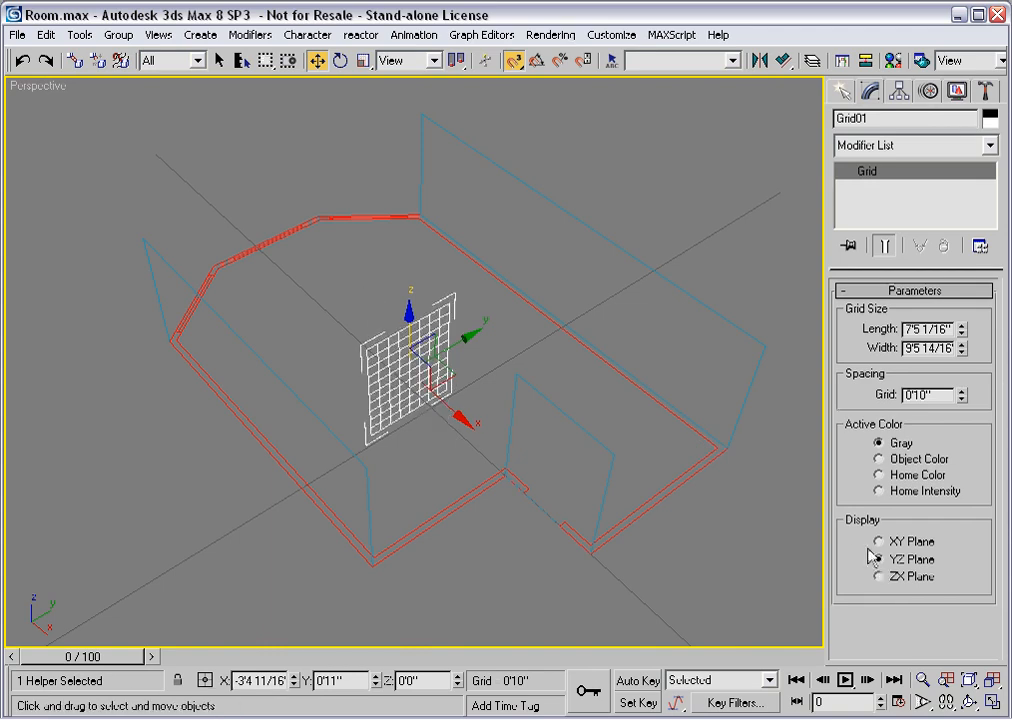
Draw a straight spline line along the short wall joining the door-opening wall to the long back wall, snapping to its outer corner vertices
left_click(841, 91)
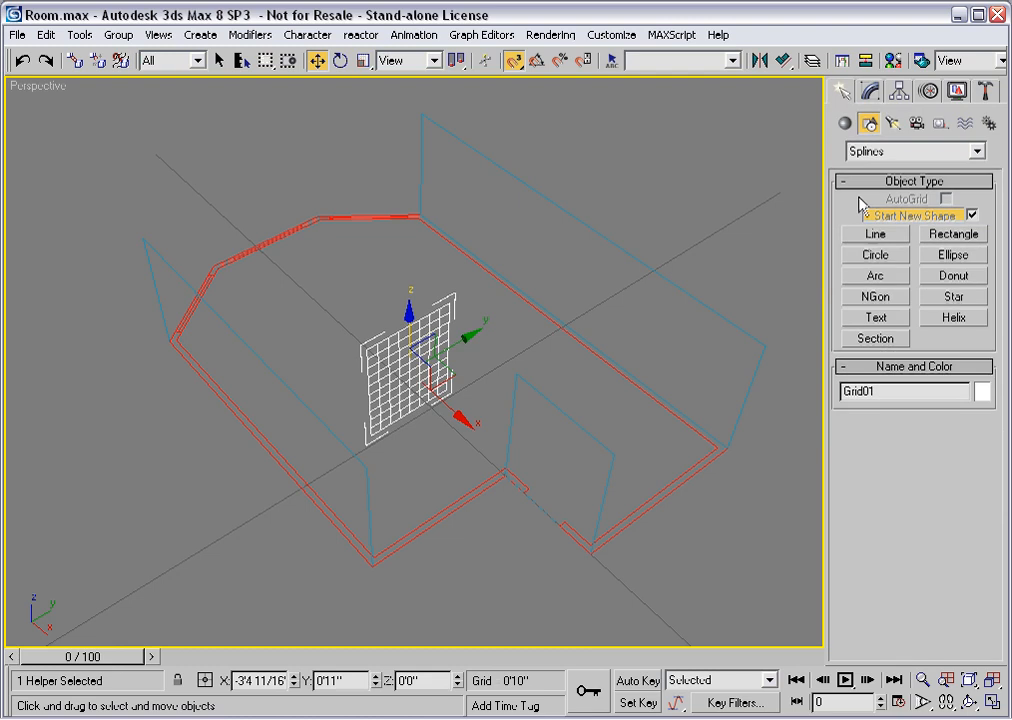
left_click(873, 238)
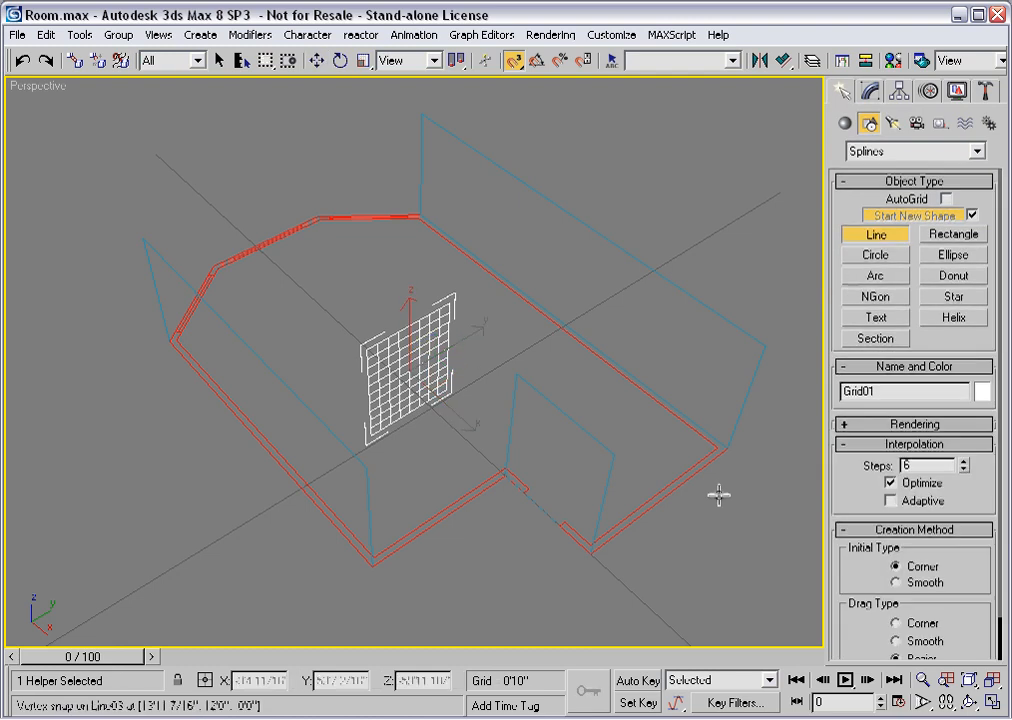
left_click(594, 556)
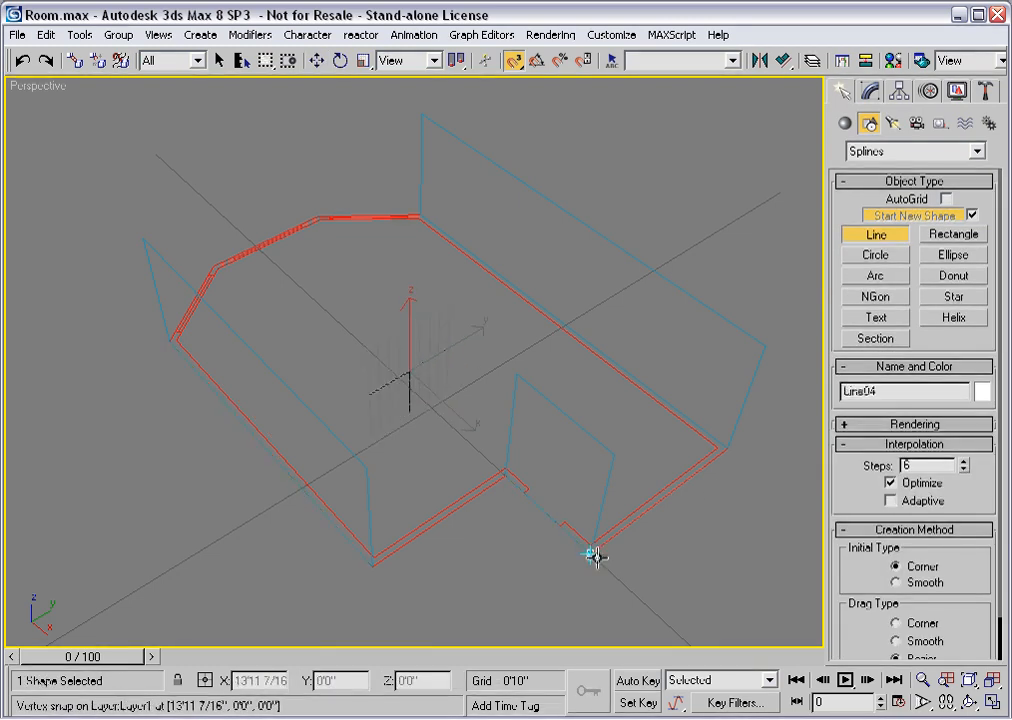
left_click(727, 450)
right_click(727, 480)
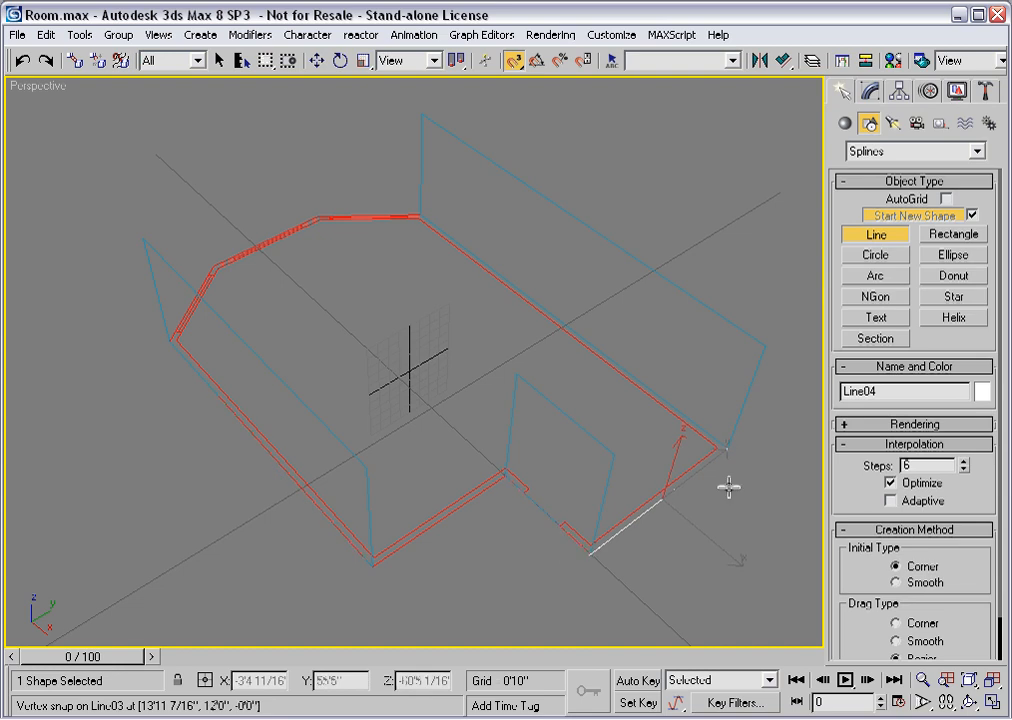
Draw a straight spline line along the front short wall, snapping from the long front wall's outer corner to the door-opening wall's corner
left_click(384, 568)
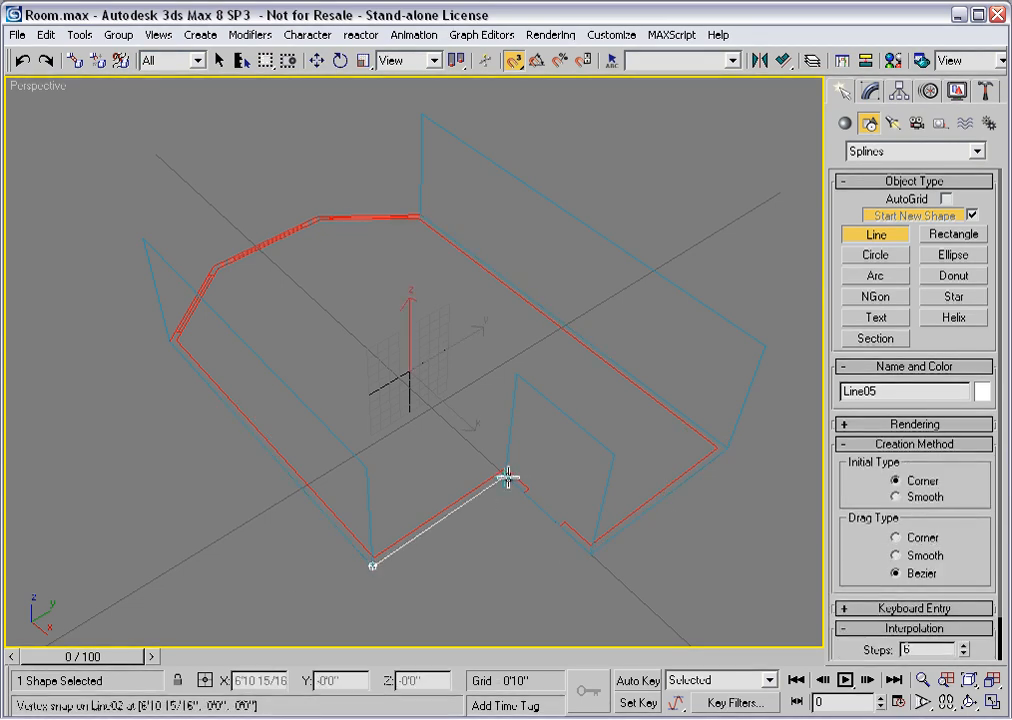
left_click(508, 479)
right_click(508, 479)
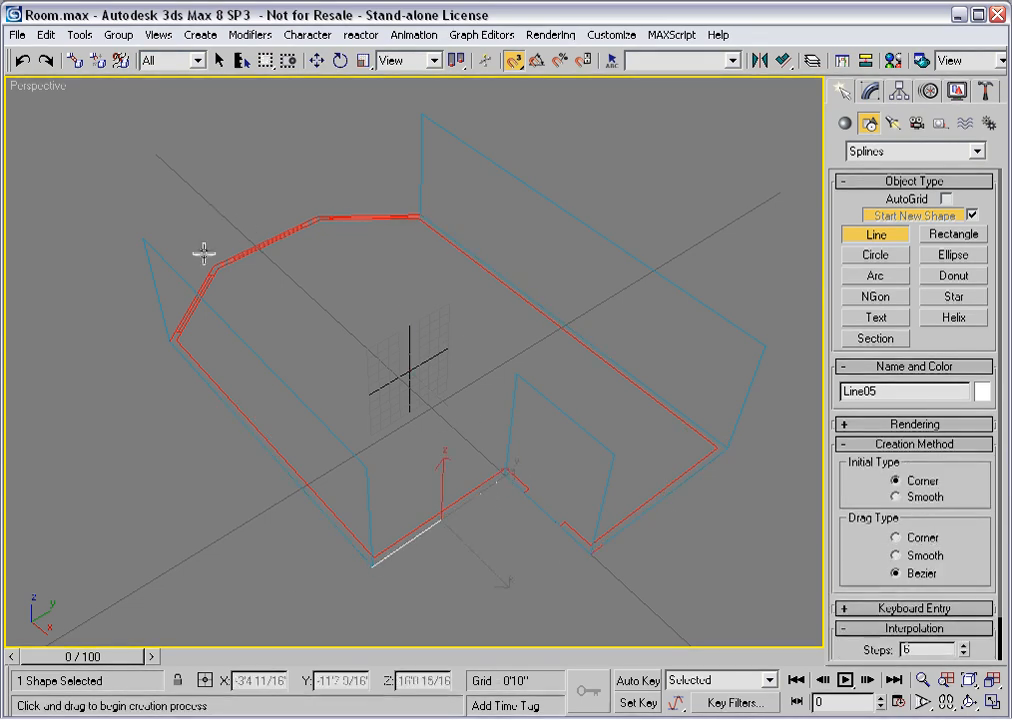
Draw a straight spline line along the middle bay wall's outer edge, snapping to its two outer corner vertices
left_click(876, 234)
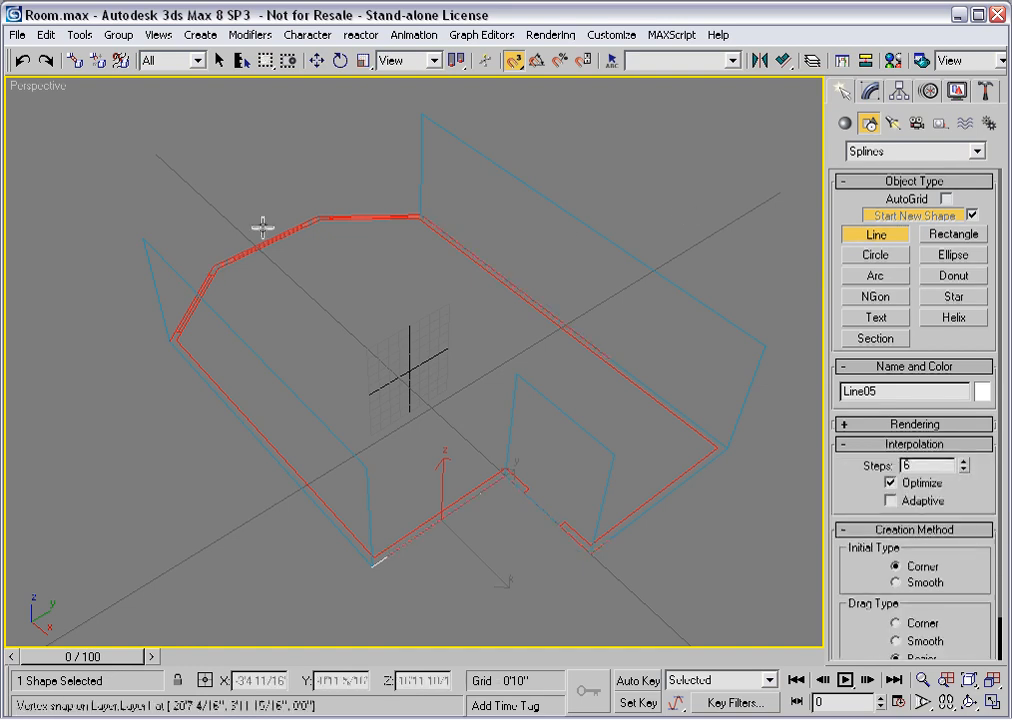
left_click(210, 262)
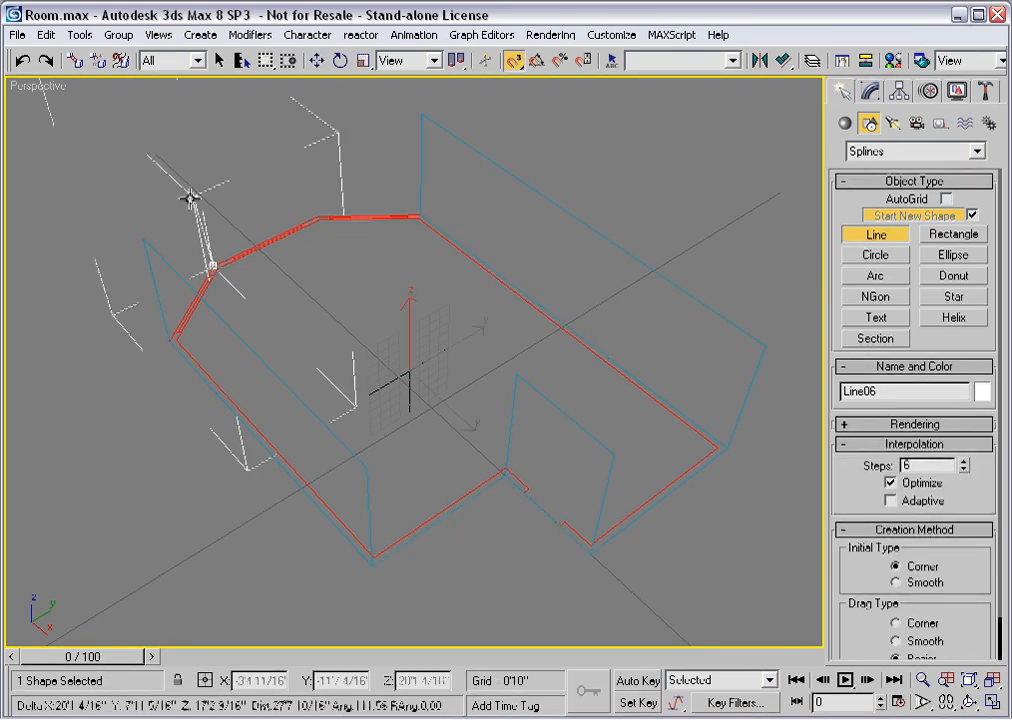
left_click(315, 213)
right_click(320, 219)
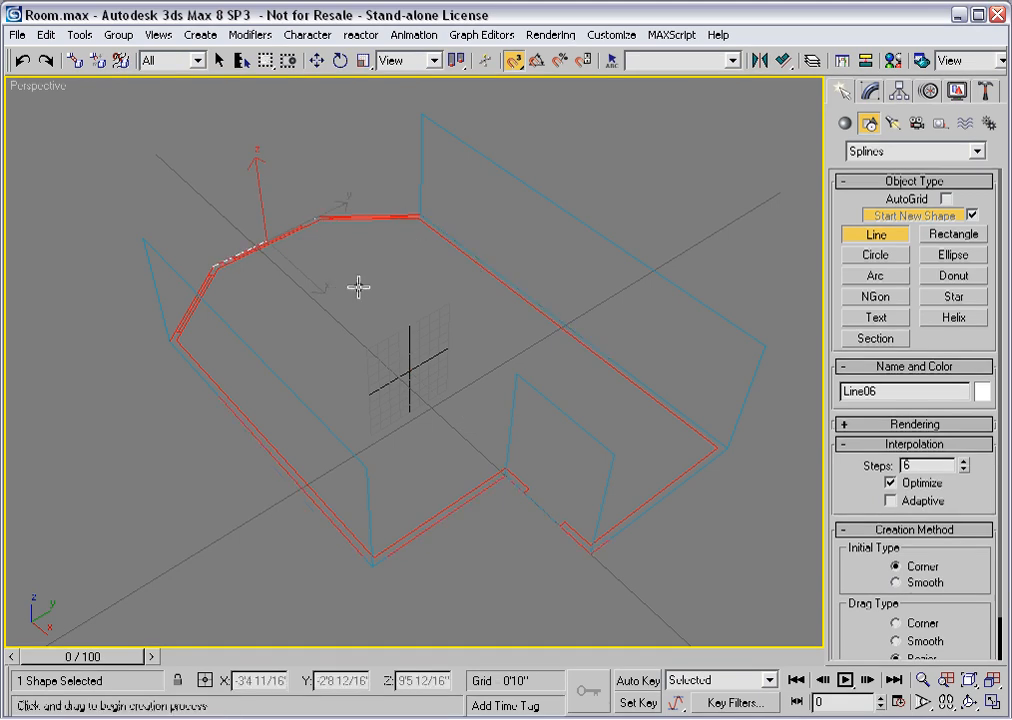
Open the middle bay wall's line for spline sub-object editing and select its spline
left_click(870, 92)
left_click(846, 171)
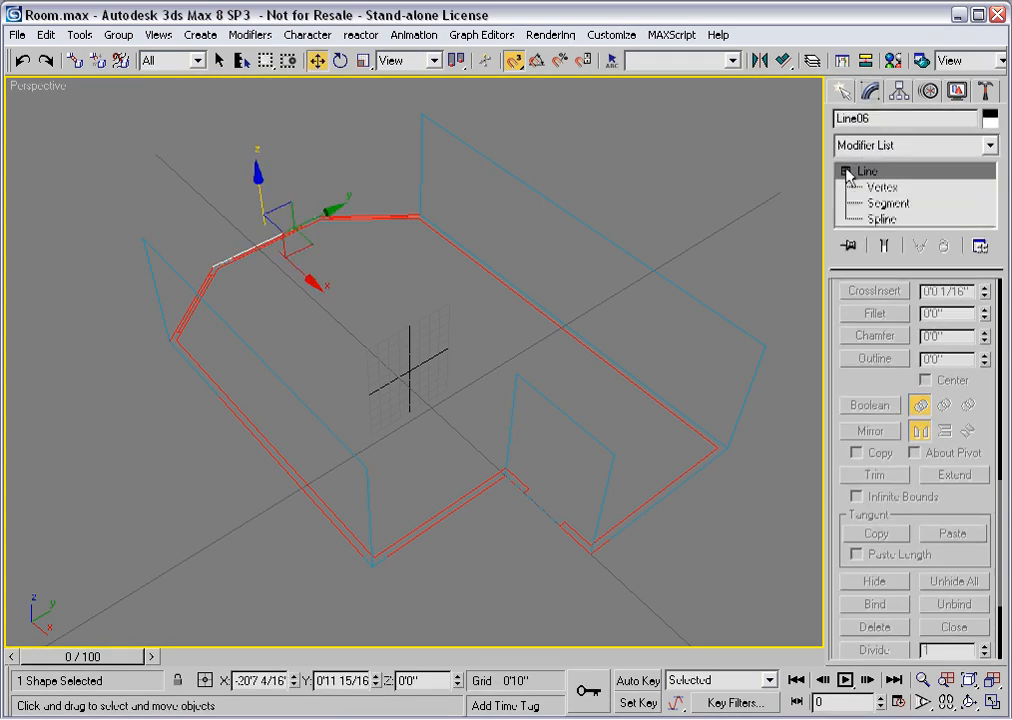
left_click(878, 219)
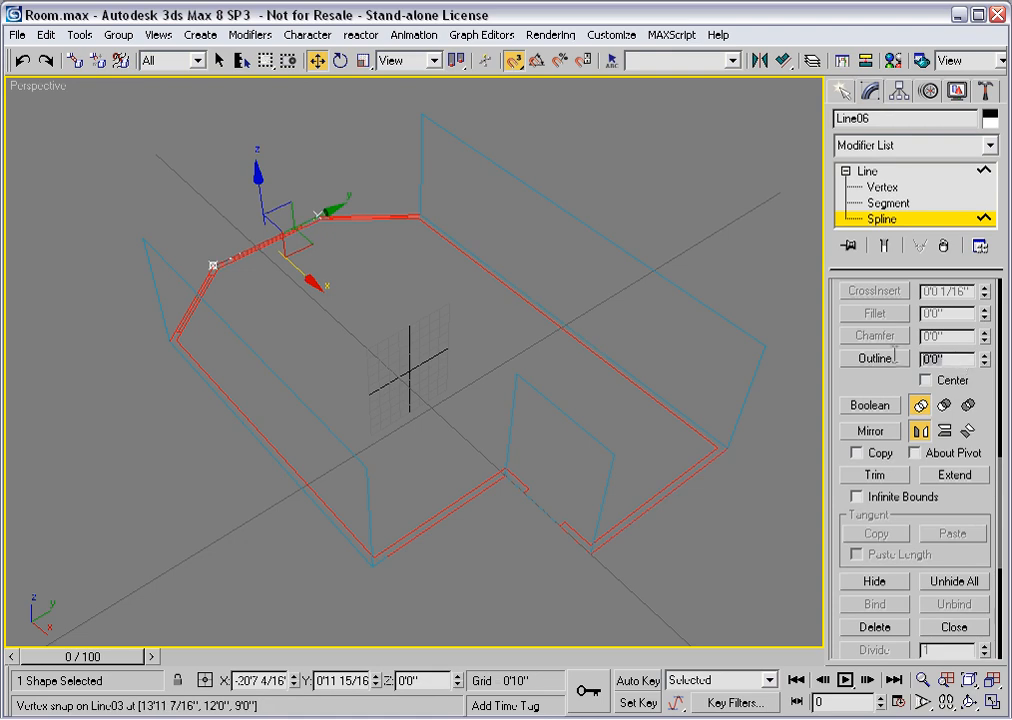
Try to outline the middle bay wall's spline by 9' and undo the outline
type("9'")
key("Return")
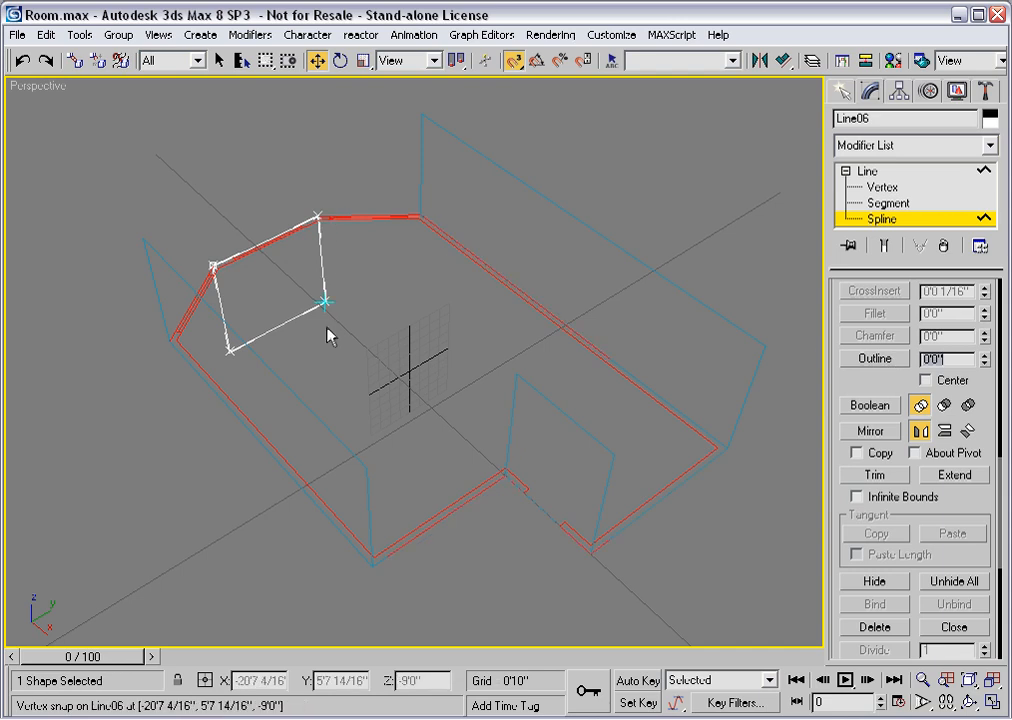
left_click(22, 61)
Reverse the middle bay wall's spline, outline it by 9' to form a closed vertical profile, and leave spline editing
left_click_drag(870, 385, 876, 573)
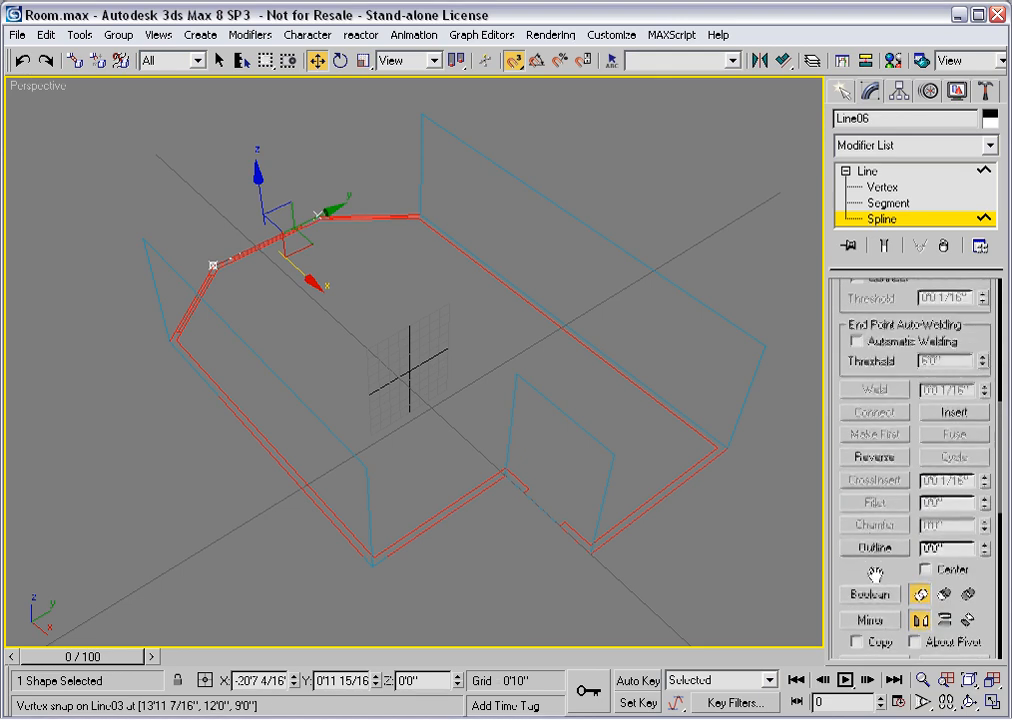
left_click(872, 457)
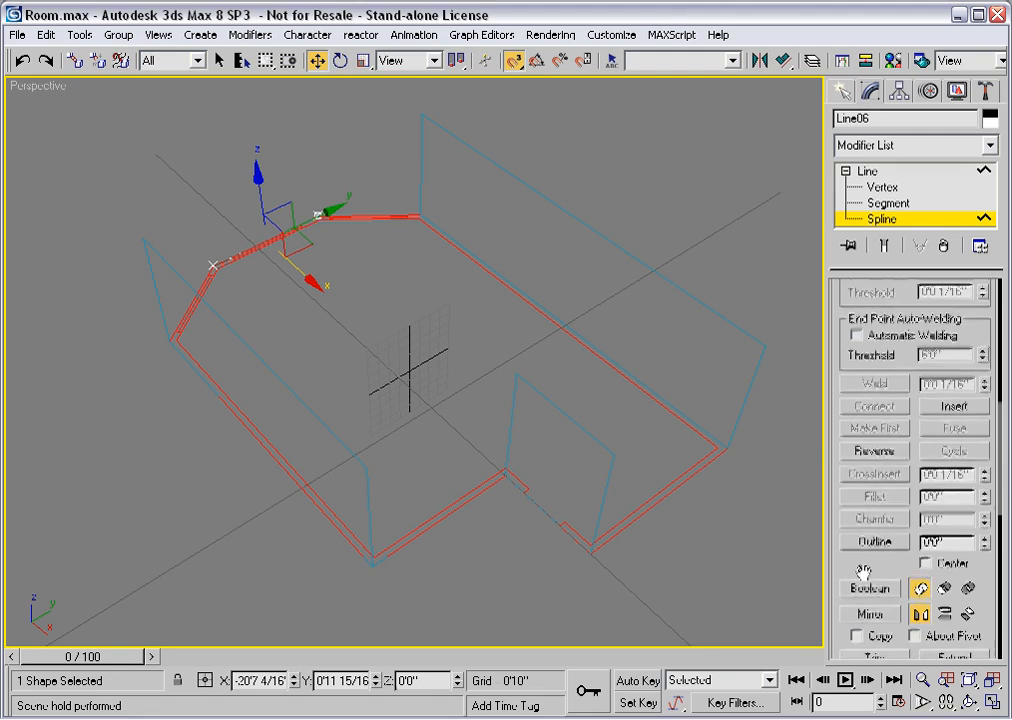
scroll(863, 566, "down", 3)
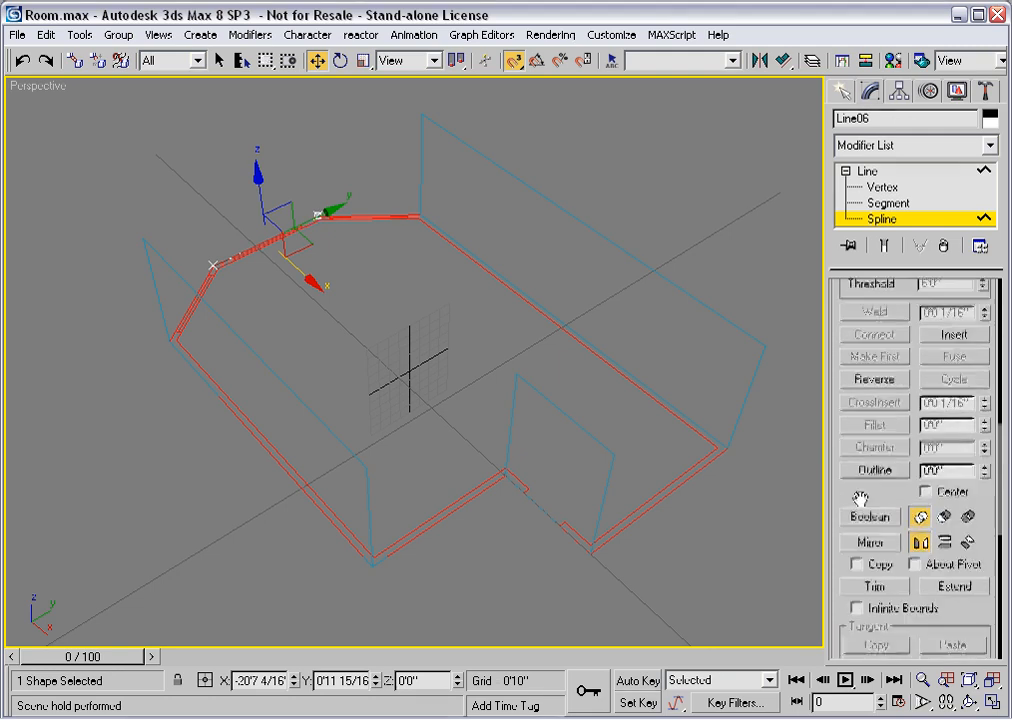
double_click(922, 470)
type("9")
key("Return")
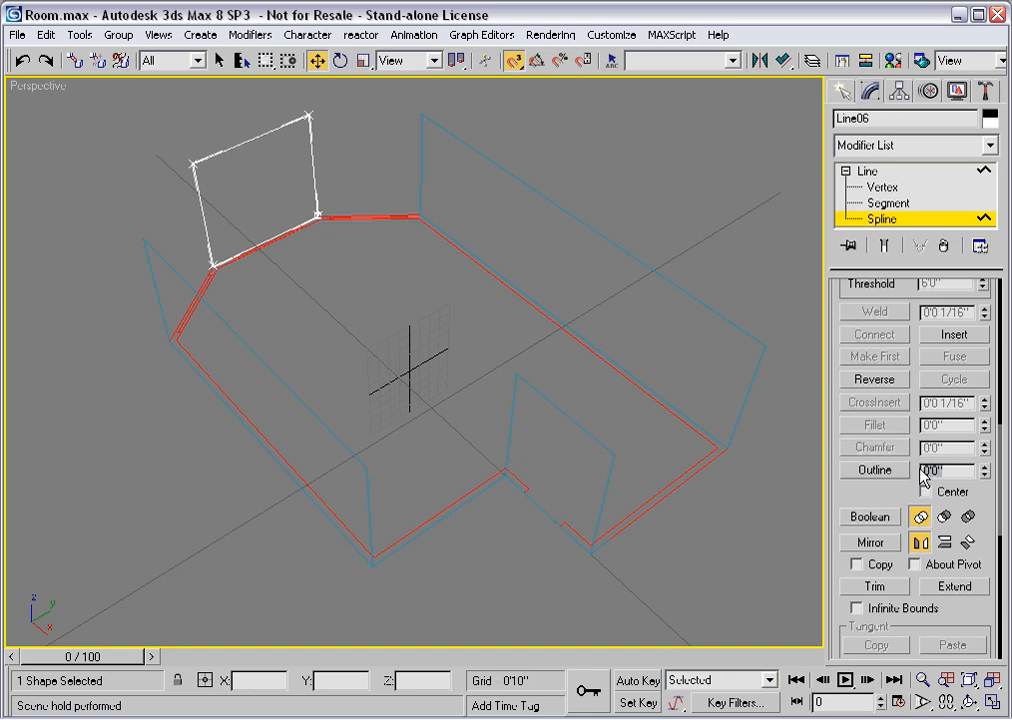
left_click(896, 226)
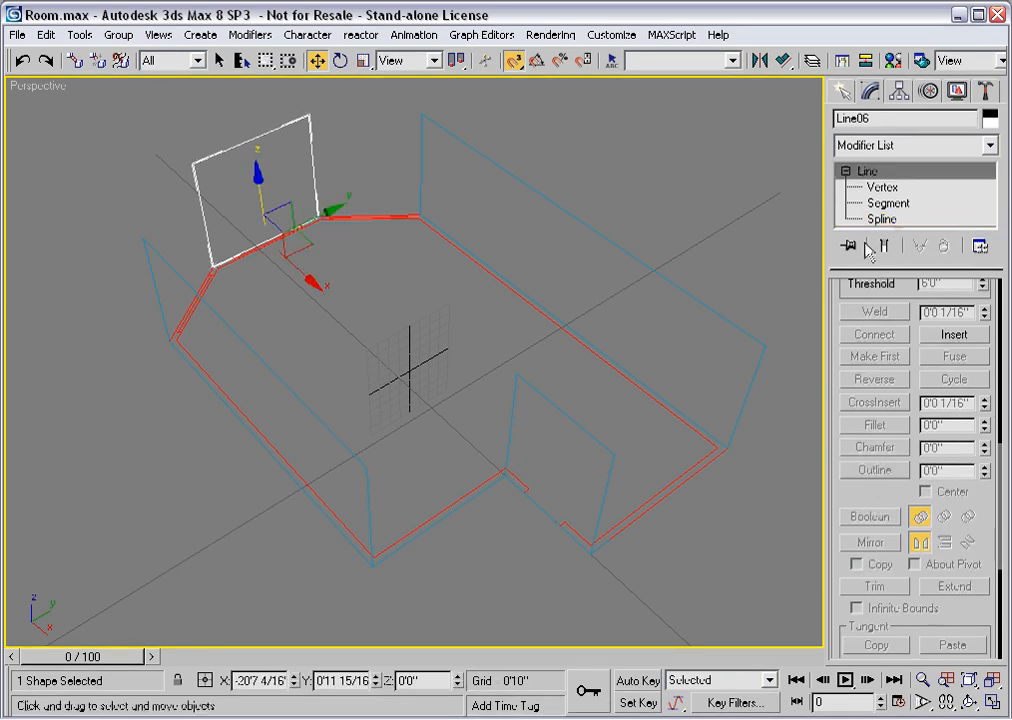
Select the front short wall's line and pick its spline at the spline sub-object level
left_click(438, 521)
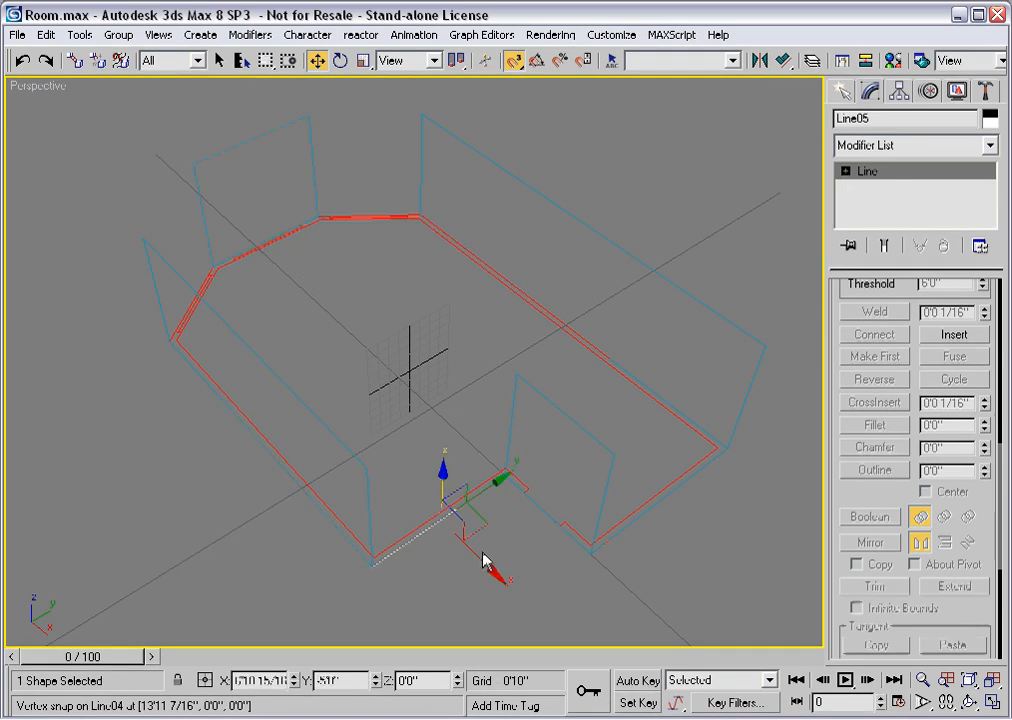
left_click(846, 171)
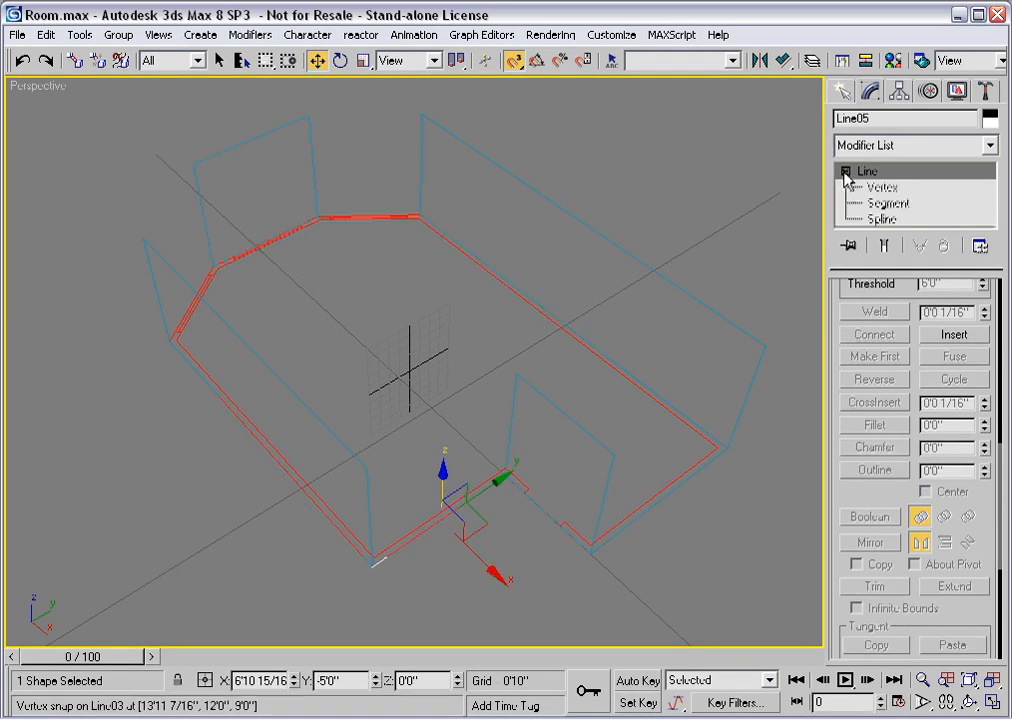
left_click(882, 219)
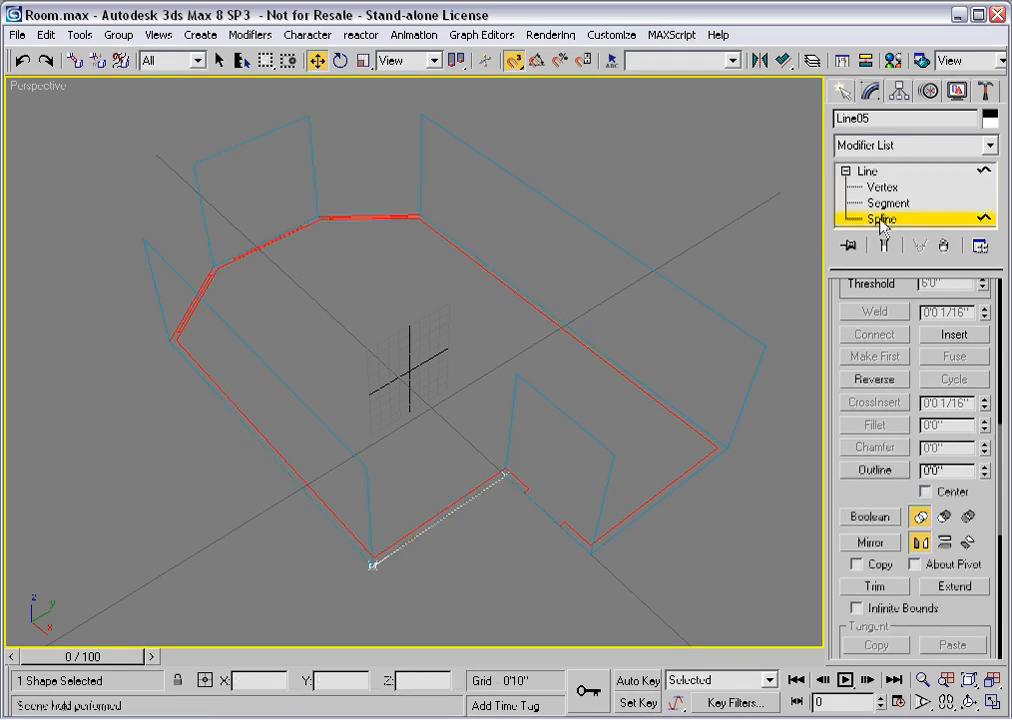
left_click(458, 504)
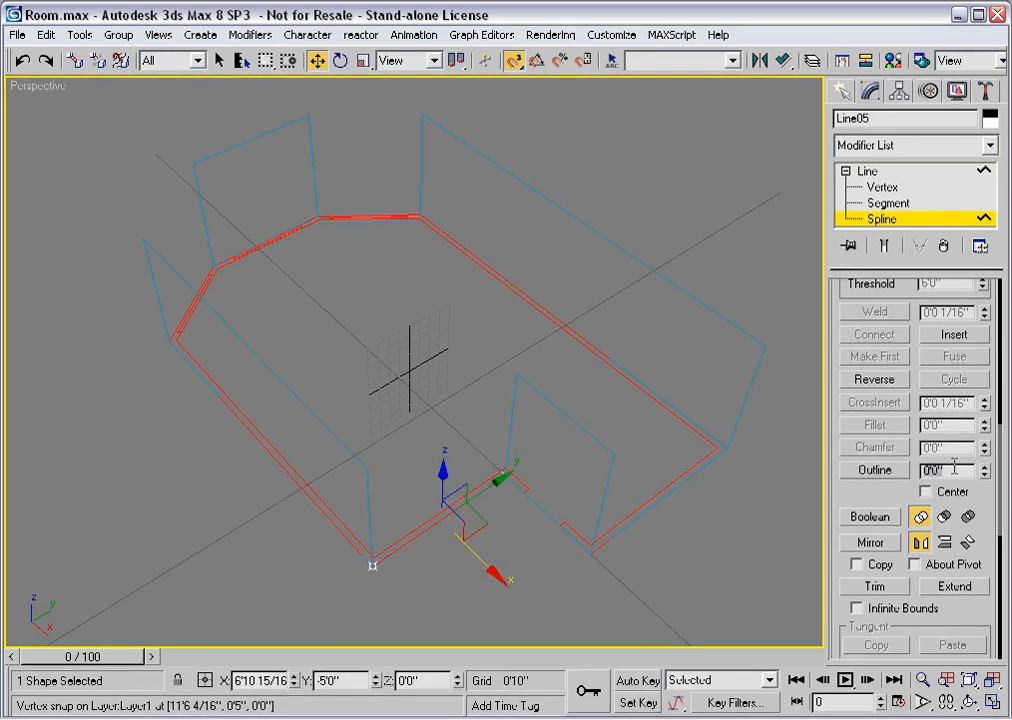
Try to outline the front short wall's spline by 9' and undo the outline
type("9")
key("Return")
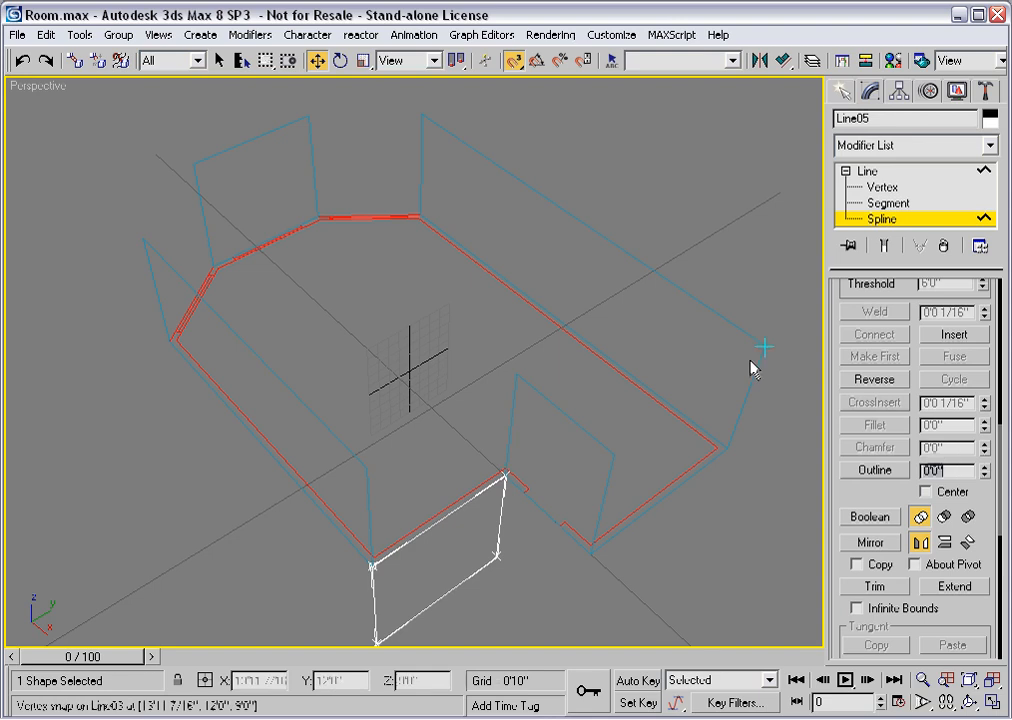
left_click(23, 62)
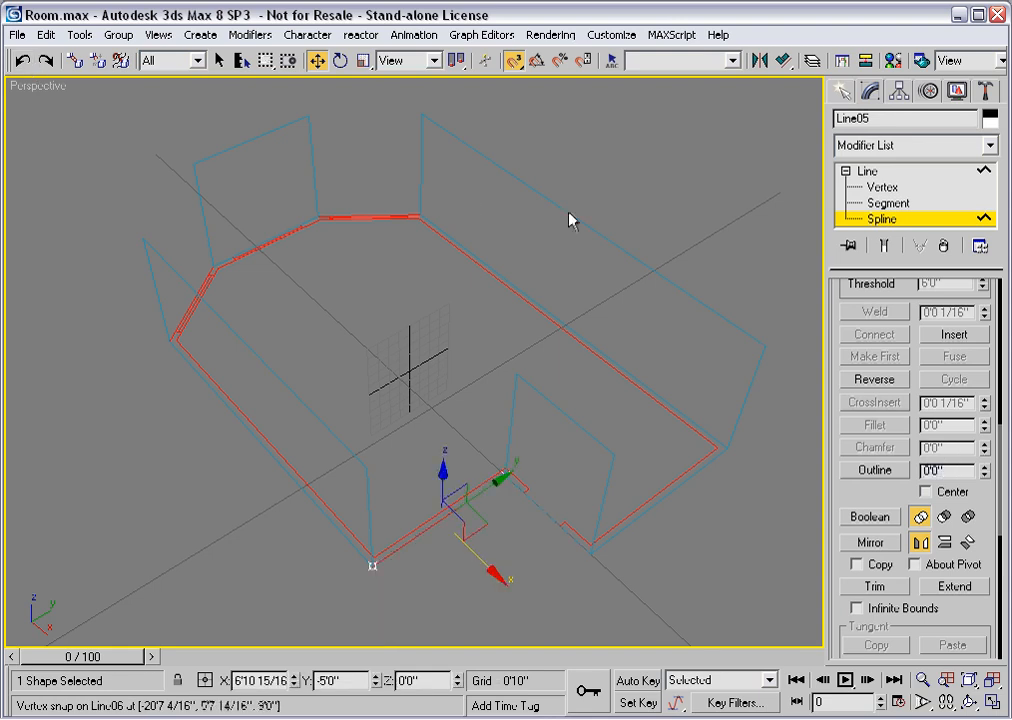
Reverse the front short wall's spline, outline it by 9' into a closed vertical profile, and leave spline editing
left_click(952, 472)
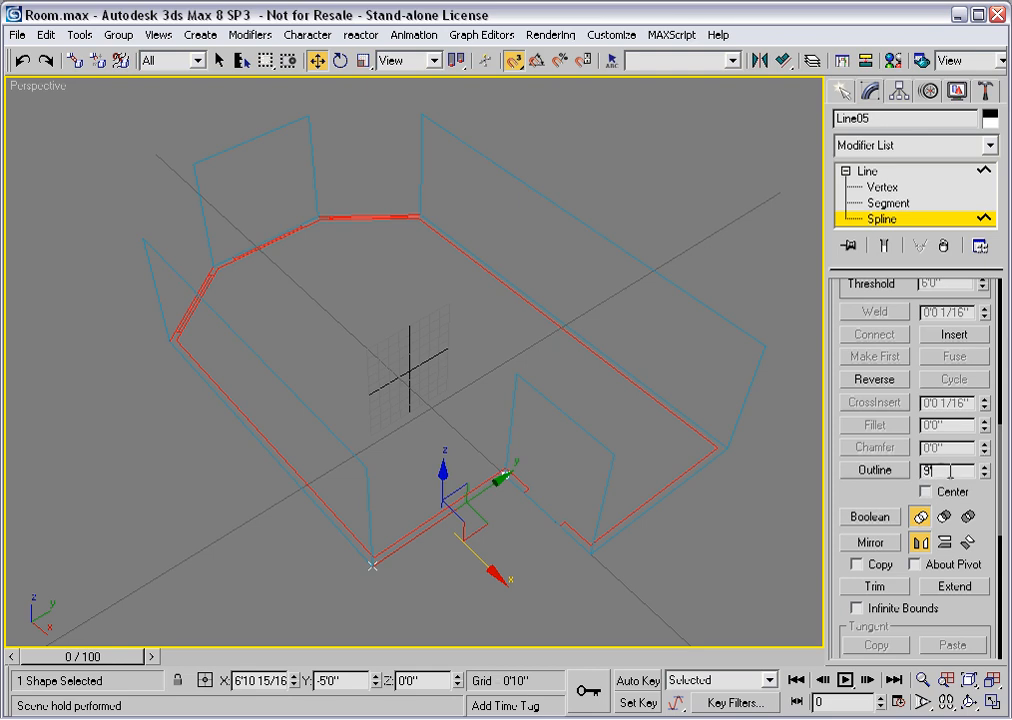
key("Return")
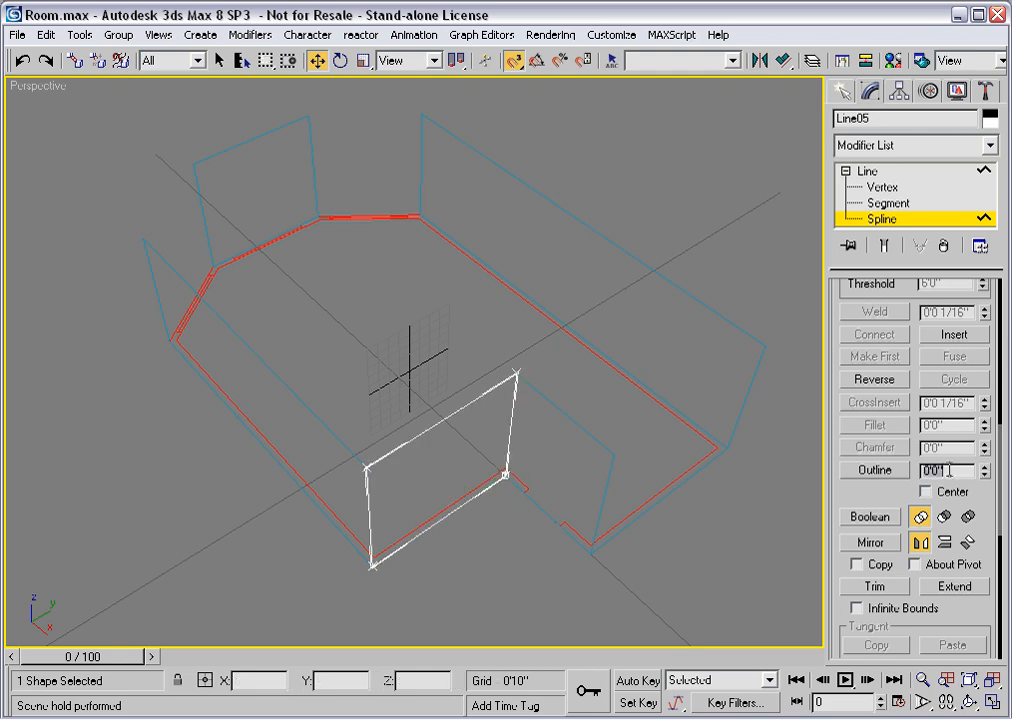
left_click(884, 219)
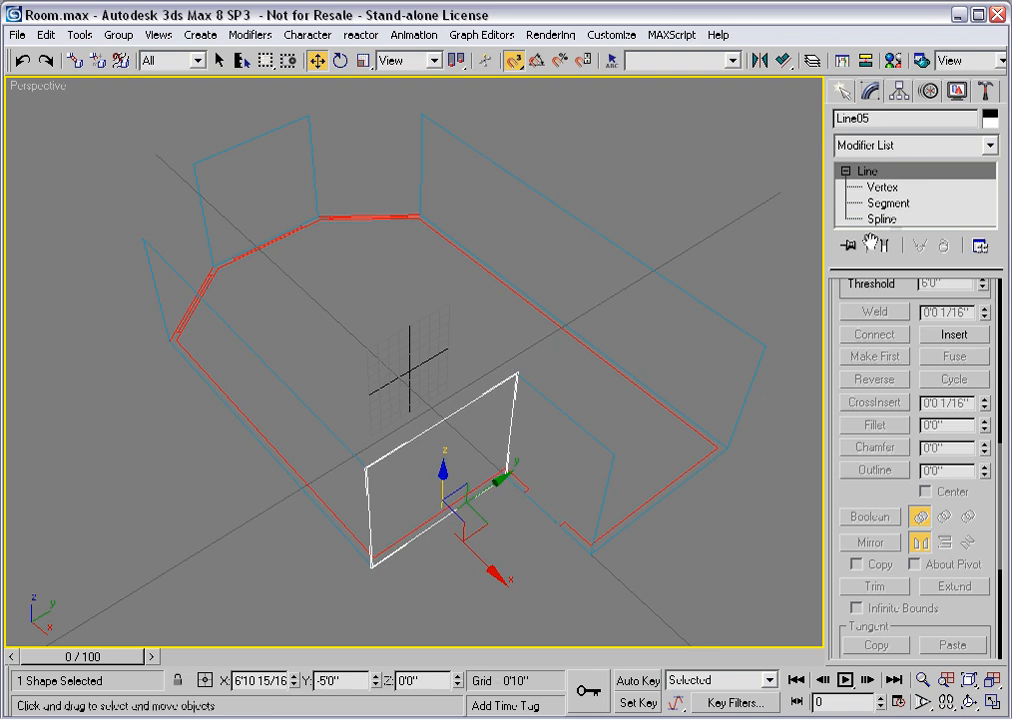
Select the line between the door-opening wall and the long back wall, and pick its spline at the spline sub-object level
left_click(698, 476)
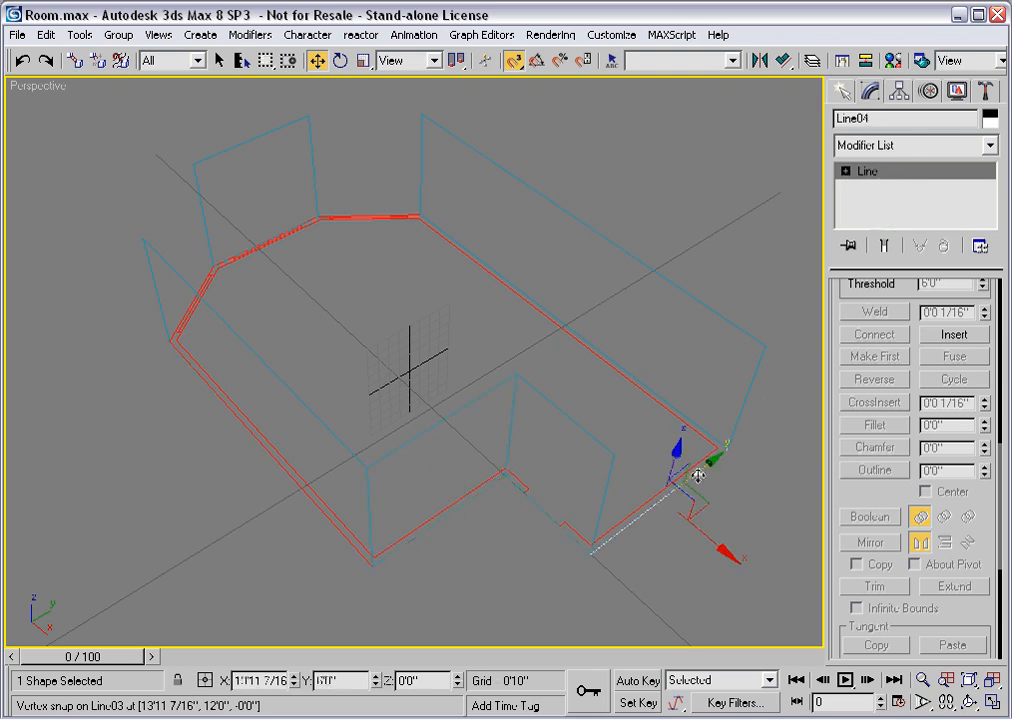
left_click(846, 171)
left_click(882, 219)
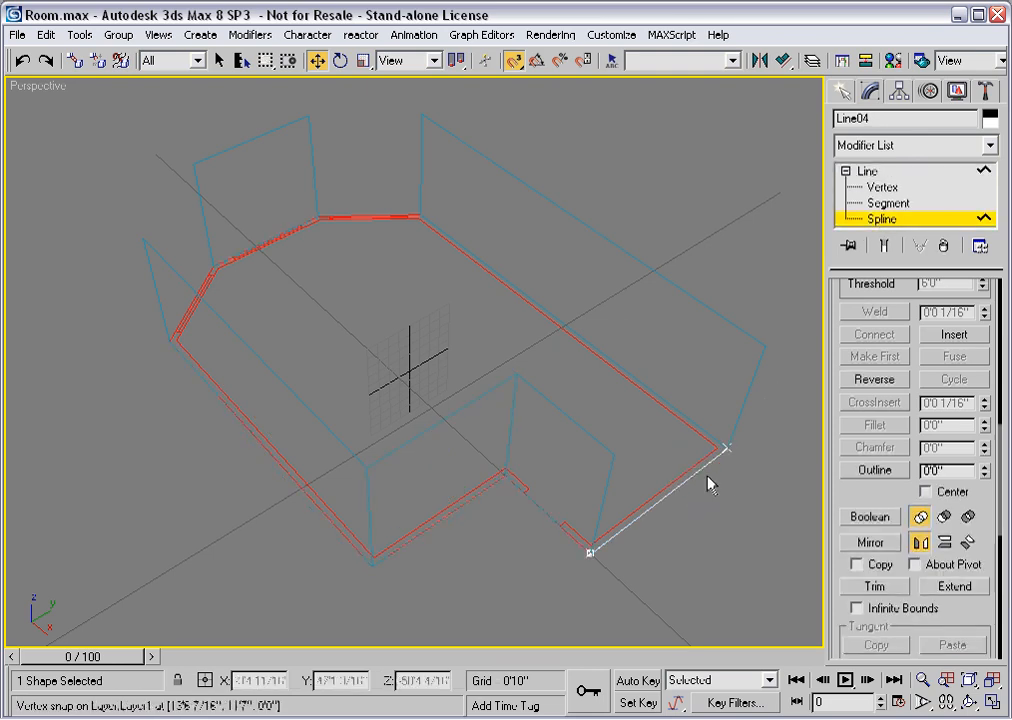
left_click(692, 468, "ctrl")
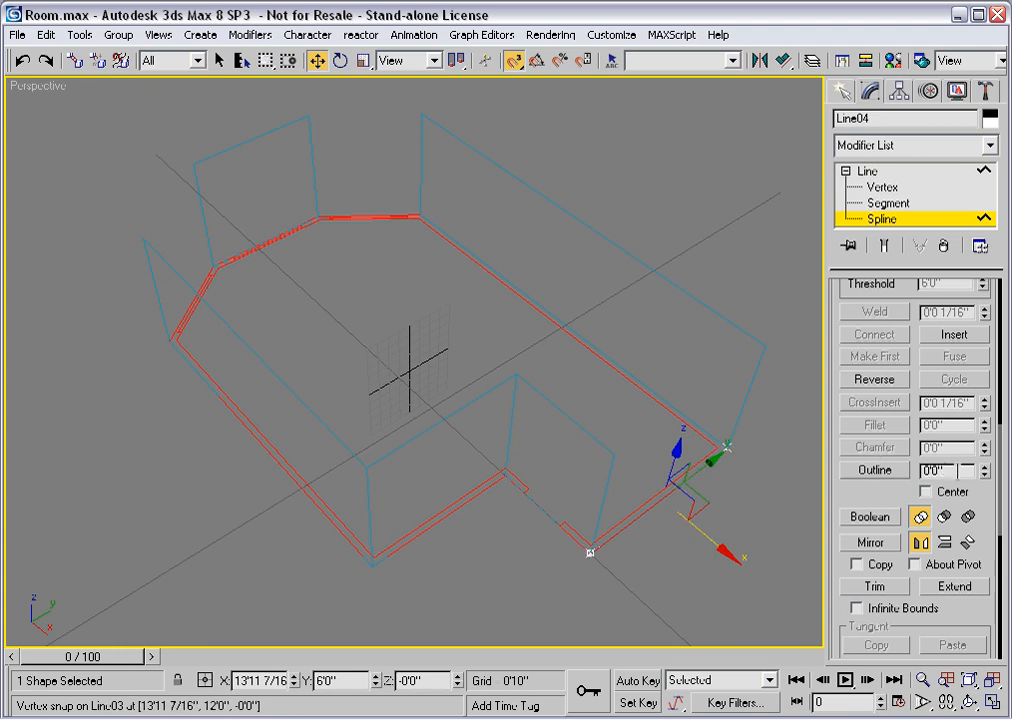
Try to outline the spline between the door-opening wall and the long back wall by 9' and undo the outline
type("9")
key("Return")
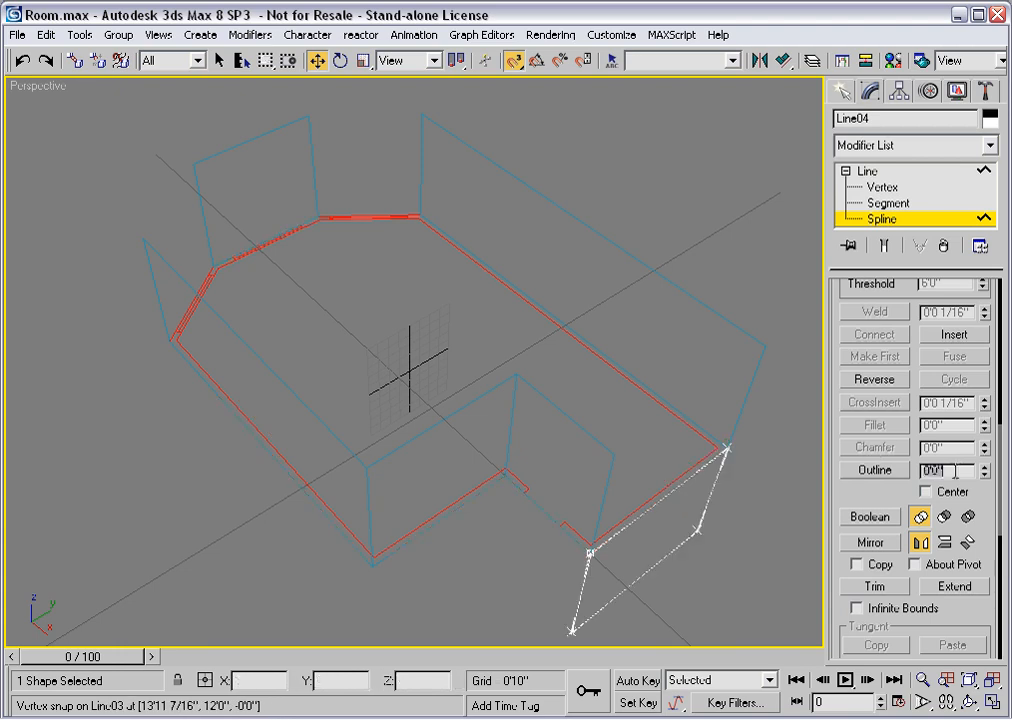
left_click(22, 61)
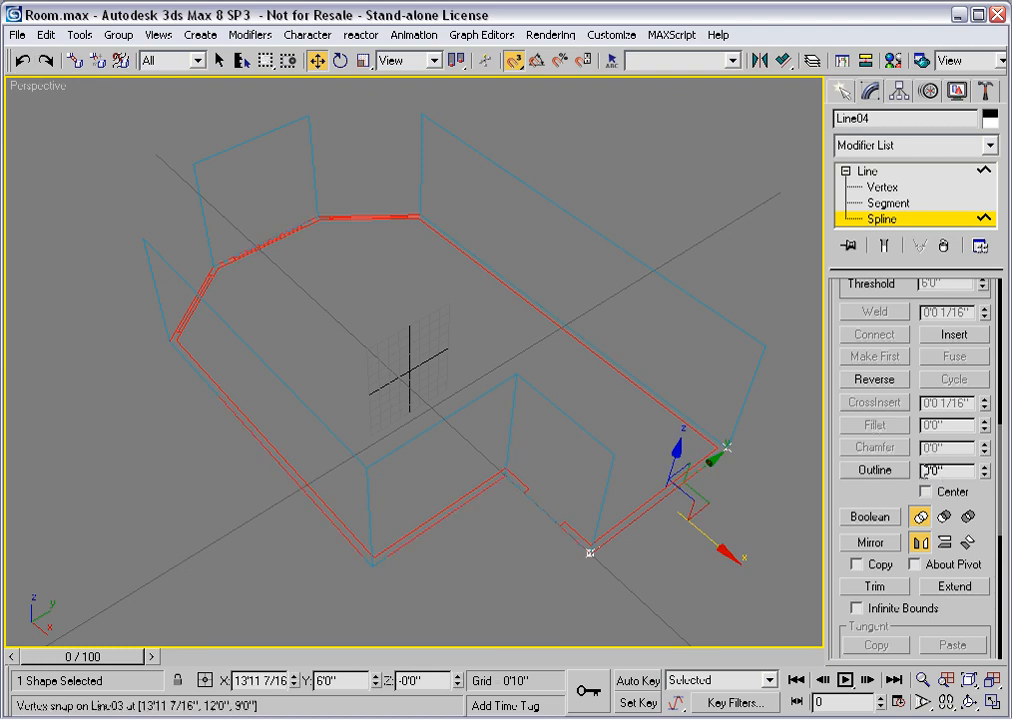
Reverse the spline joining the door-opening and long back walls, outline it by 9' into a closed vertical profile, and leave spline editing
key("alt+ctrl+h")
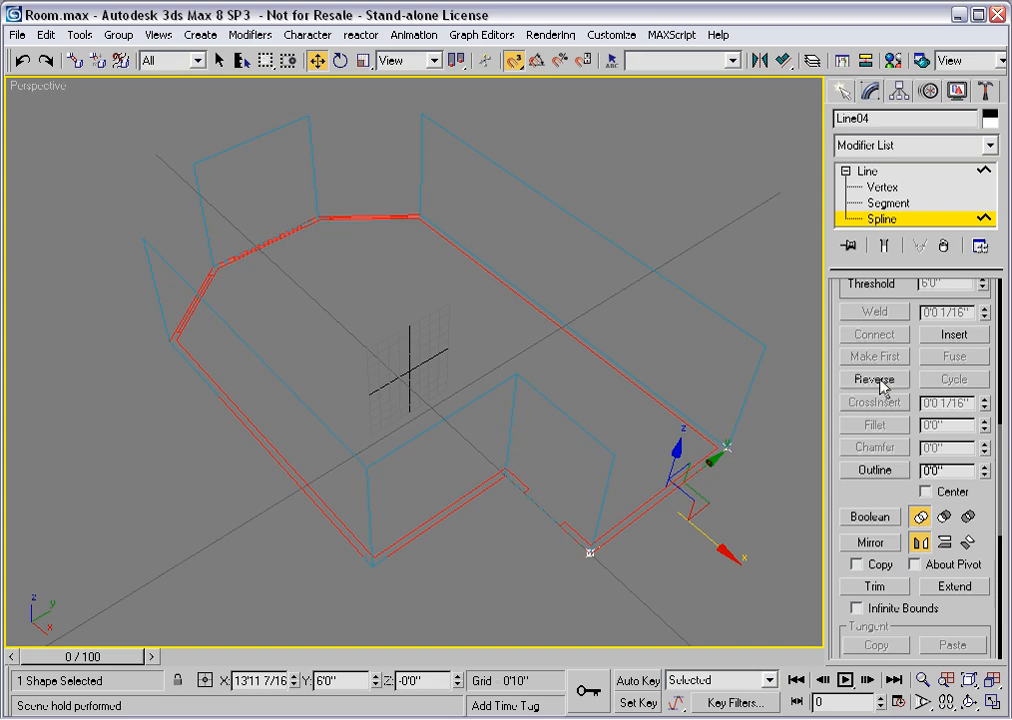
left_click(876, 380)
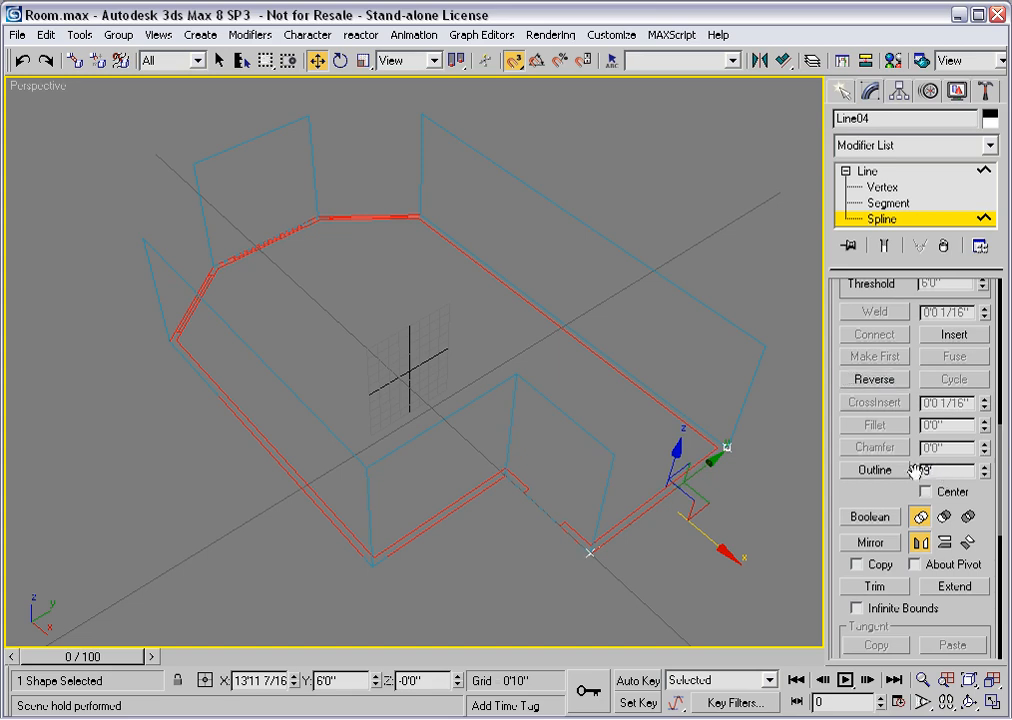
key("Return")
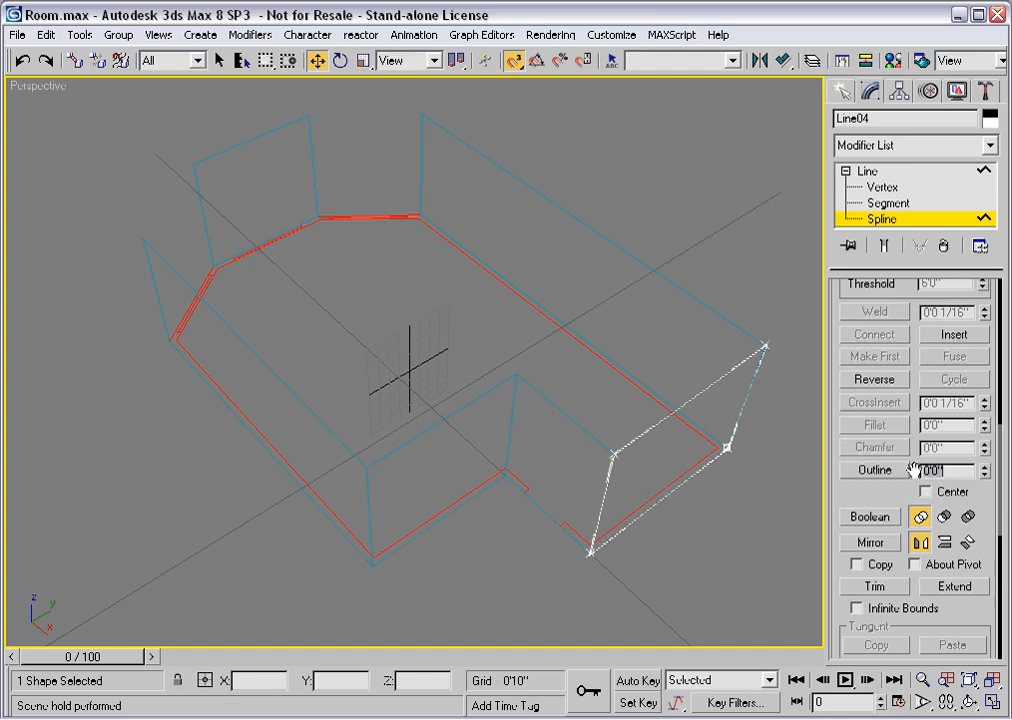
left_click(884, 219)
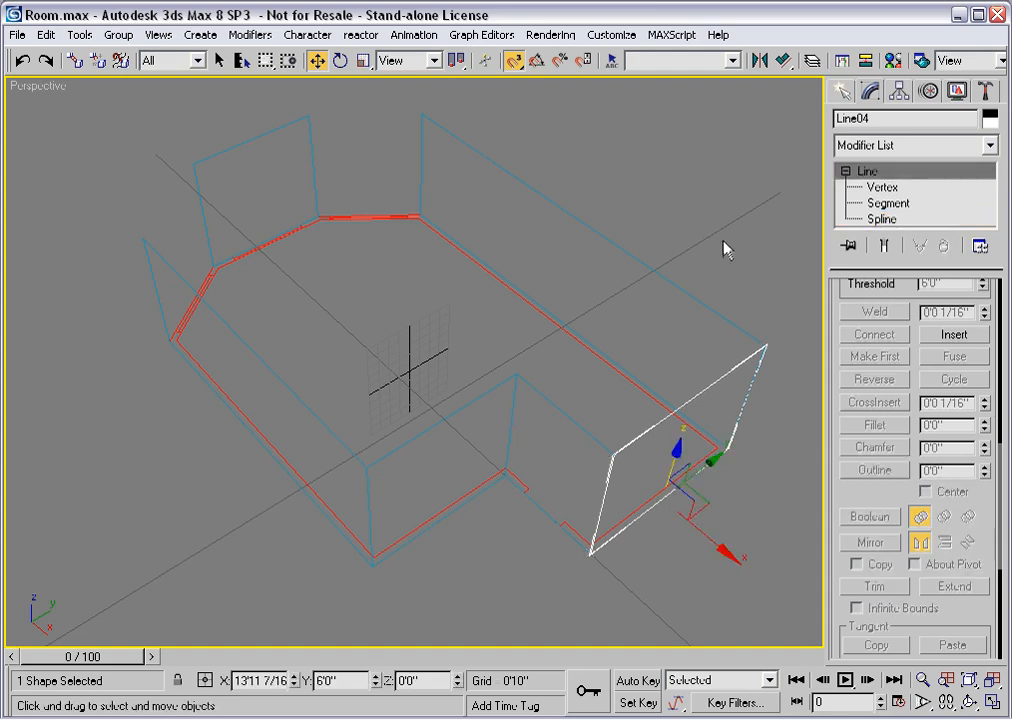